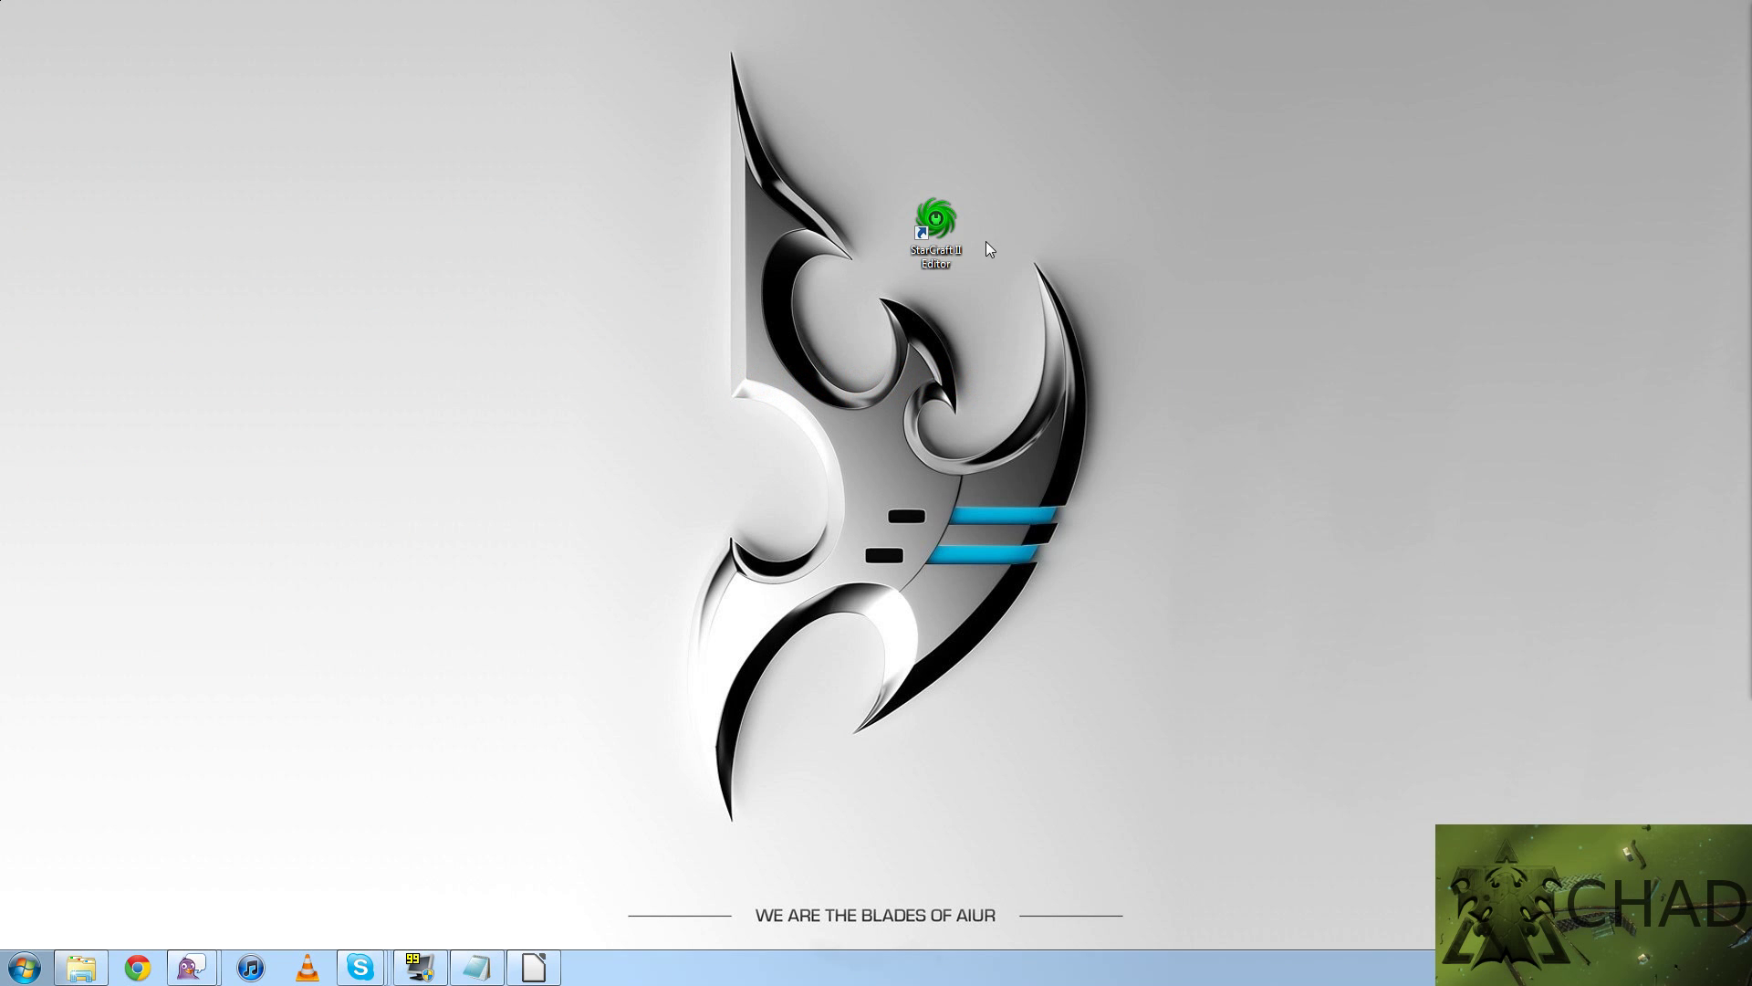
Launch the StarCraft II Editor and zoom out to survey the blank grass map
double_click(935, 228)
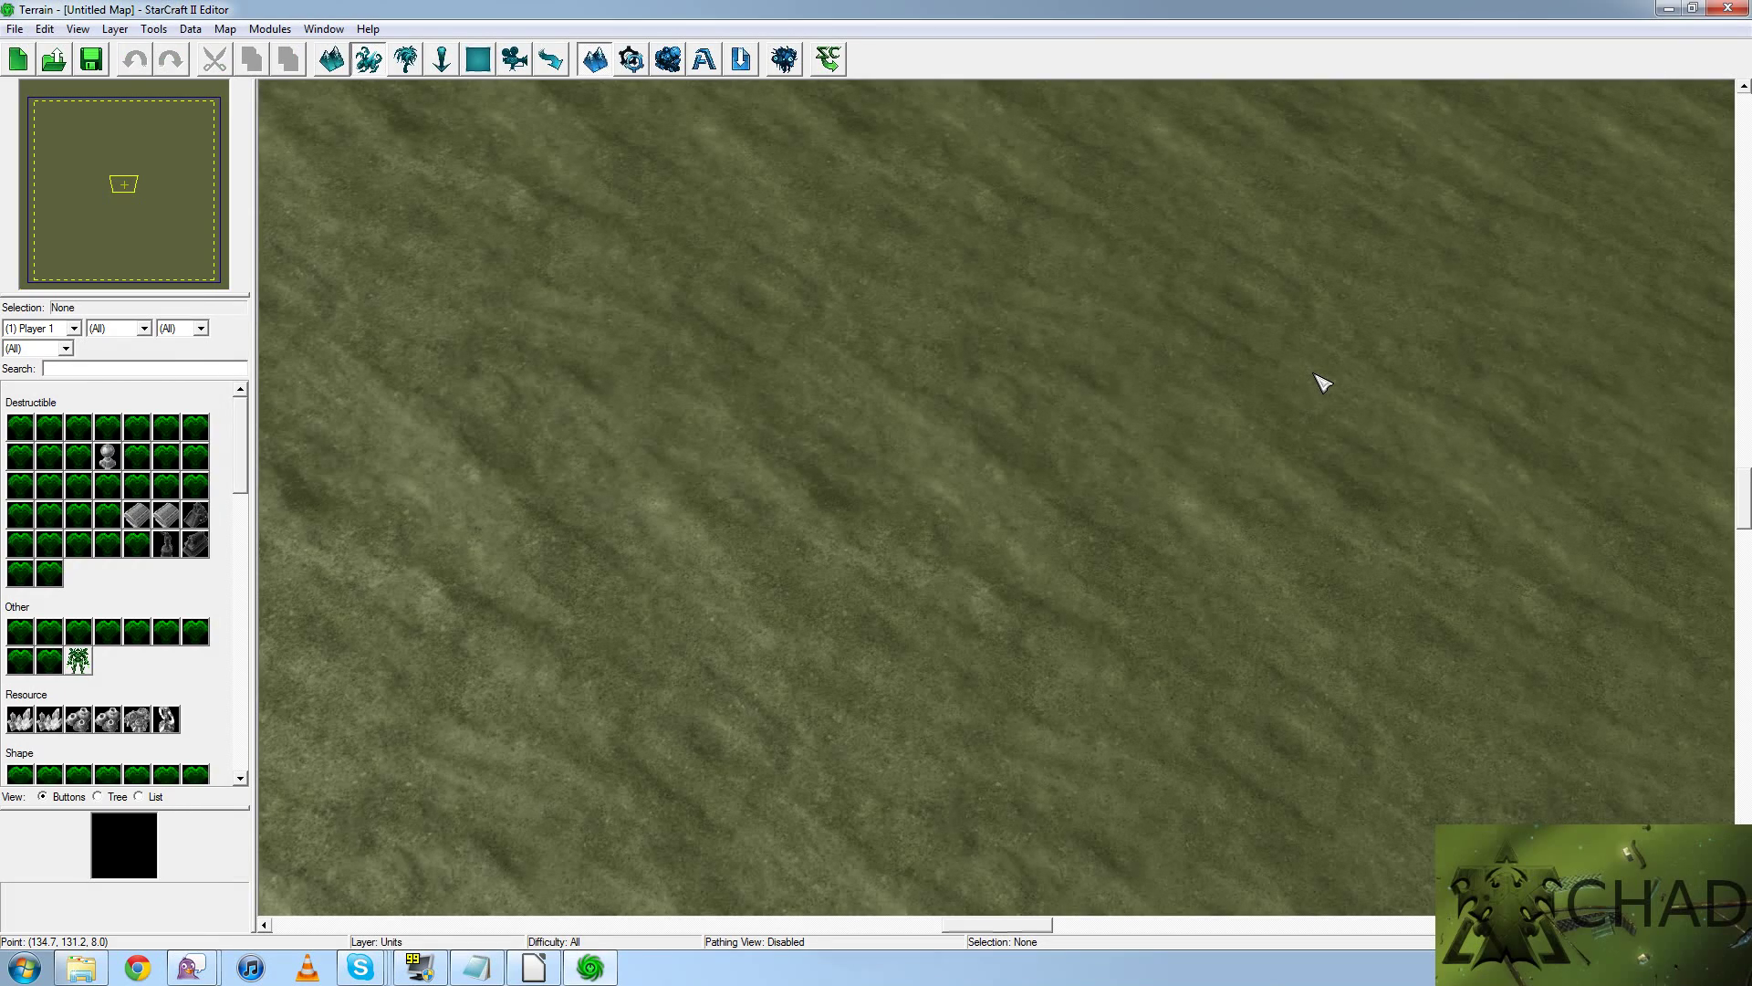
scroll(694, 526, "down", 5)
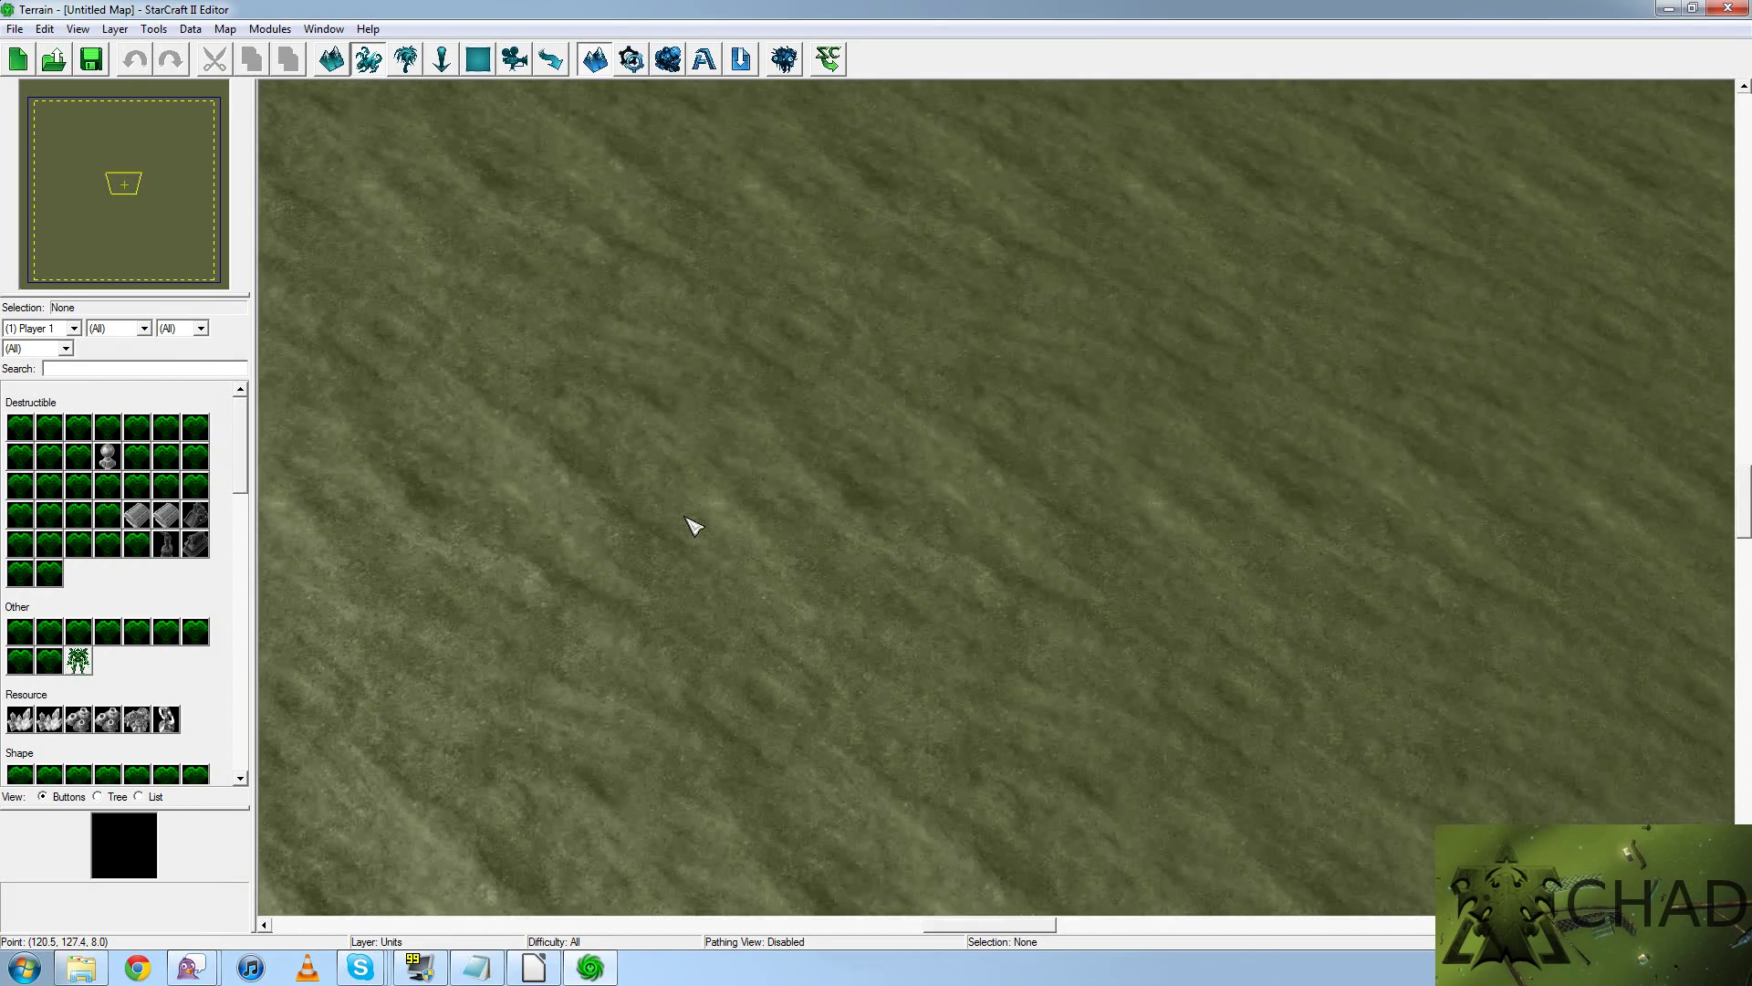
scroll(694, 527, "down", 10)
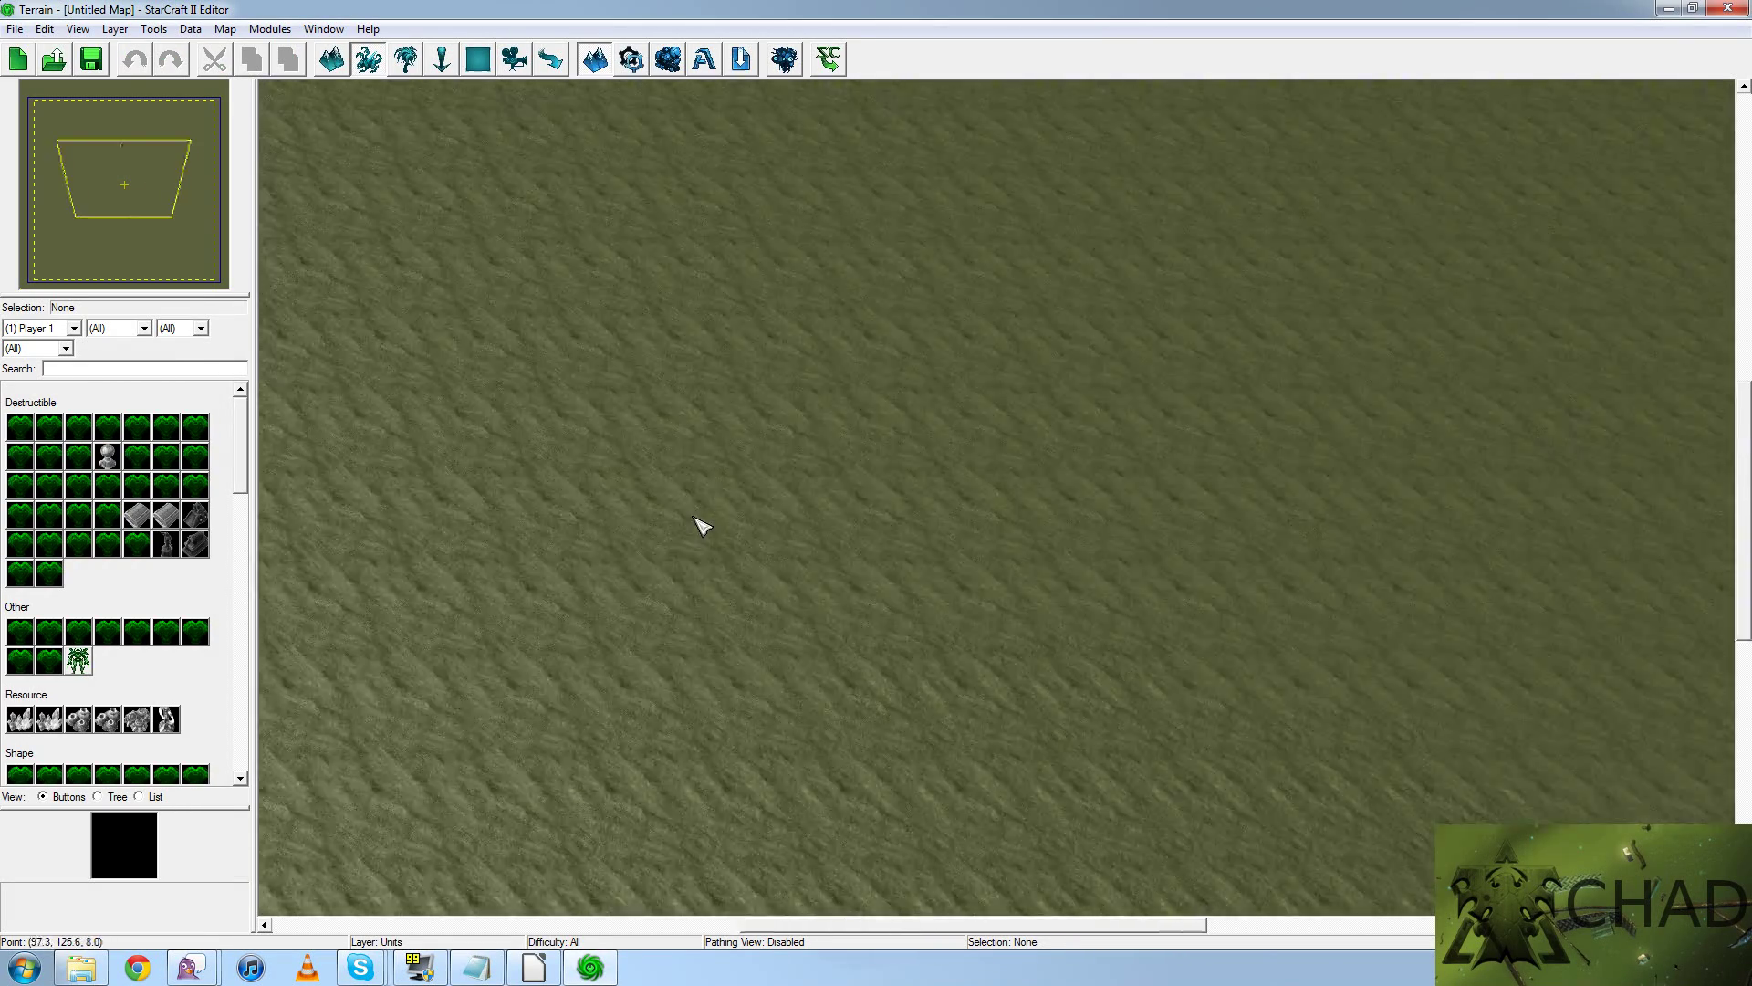
scroll(736, 526, "down", 3)
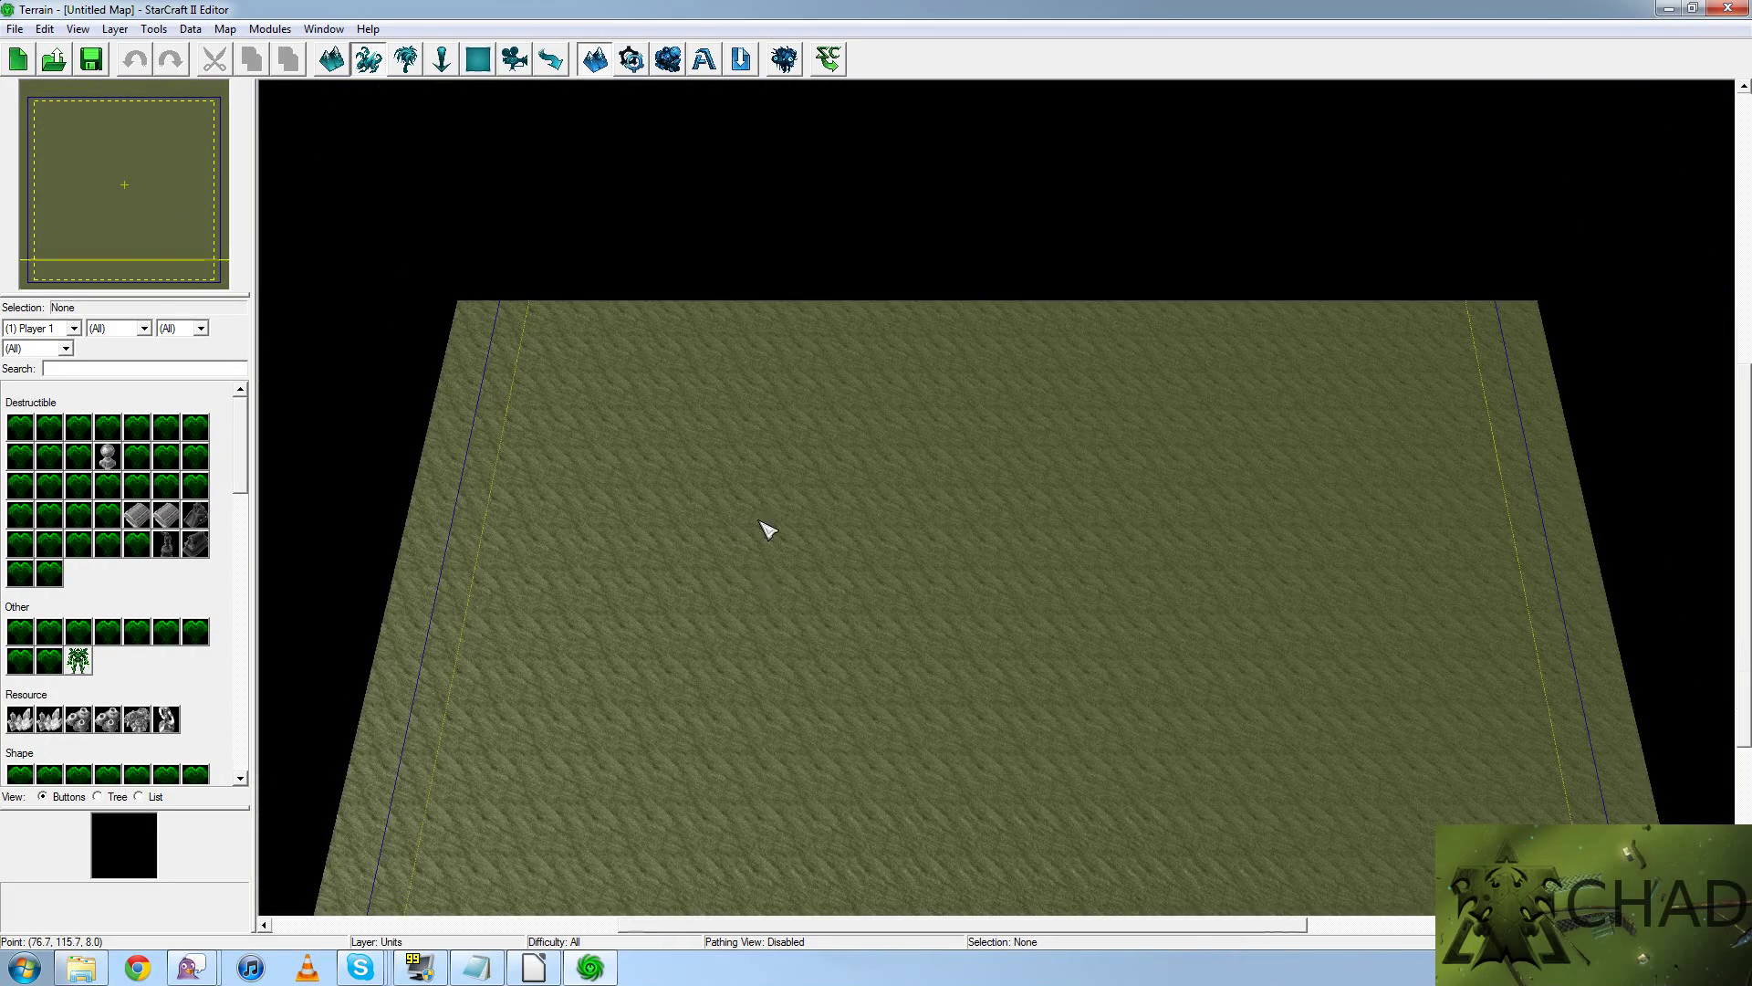
scroll(776, 474, "down", 3)
middle_click_drag(751, 479, 594, 465)
scroll(813, 720, "up", 8)
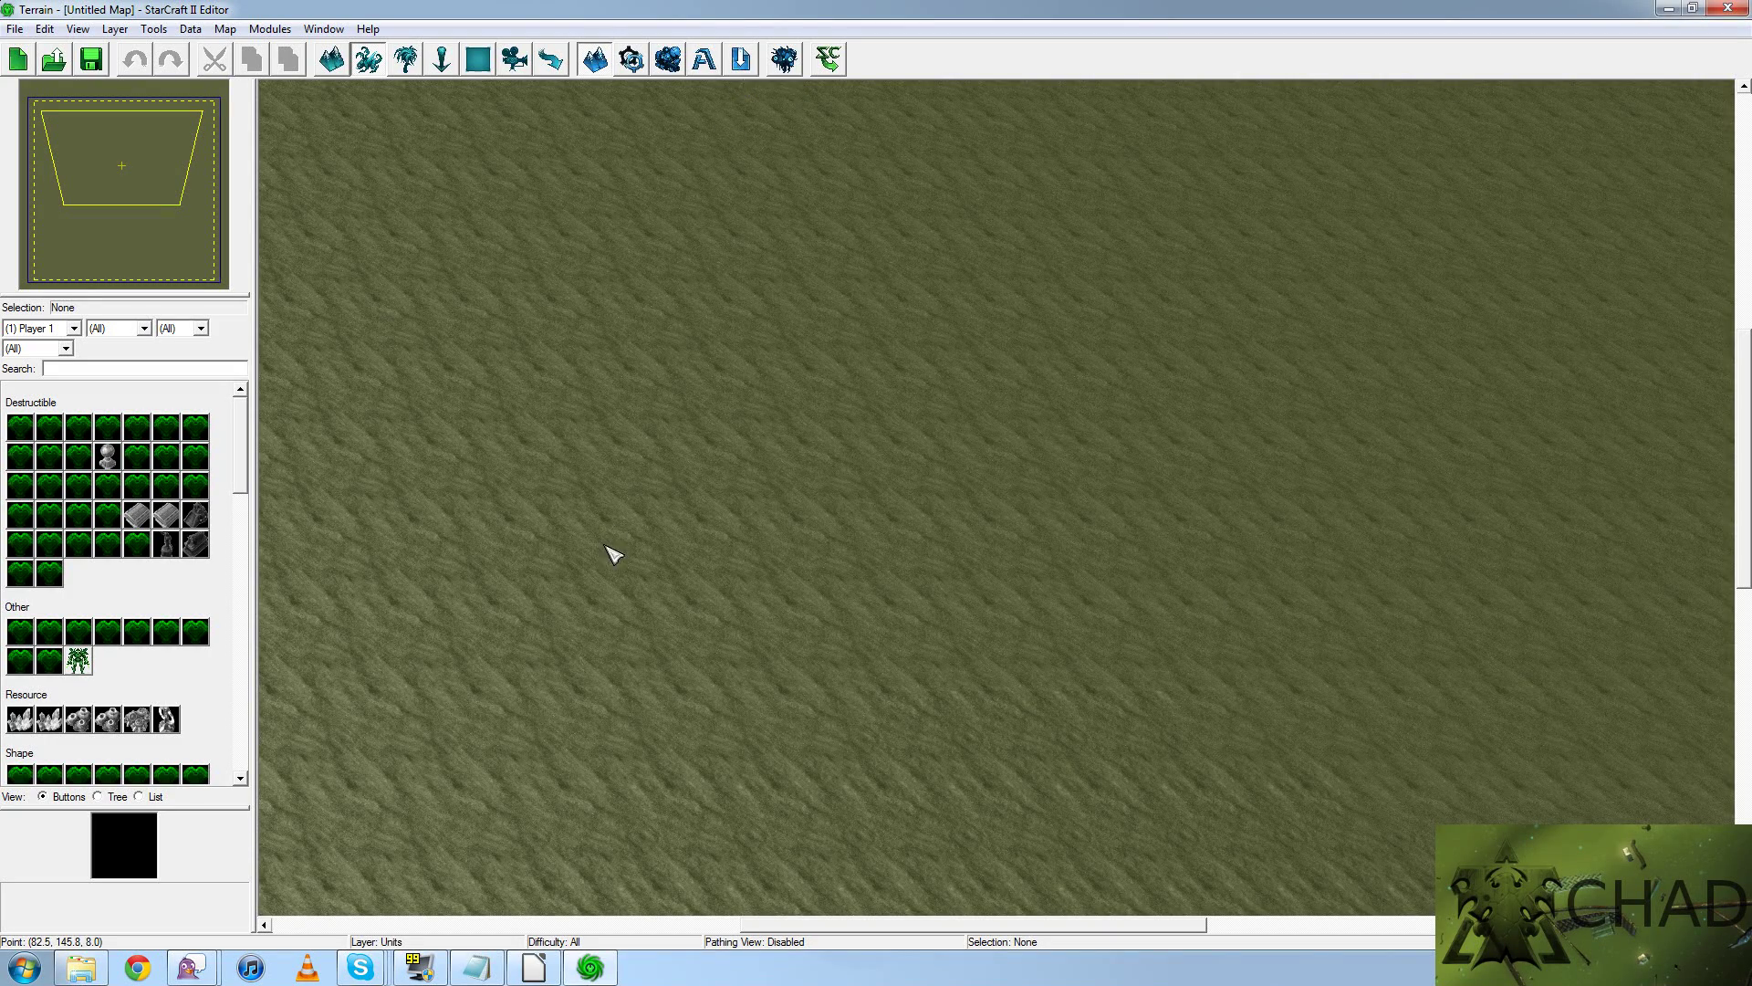
middle_click_drag(611, 552, 547, 559)
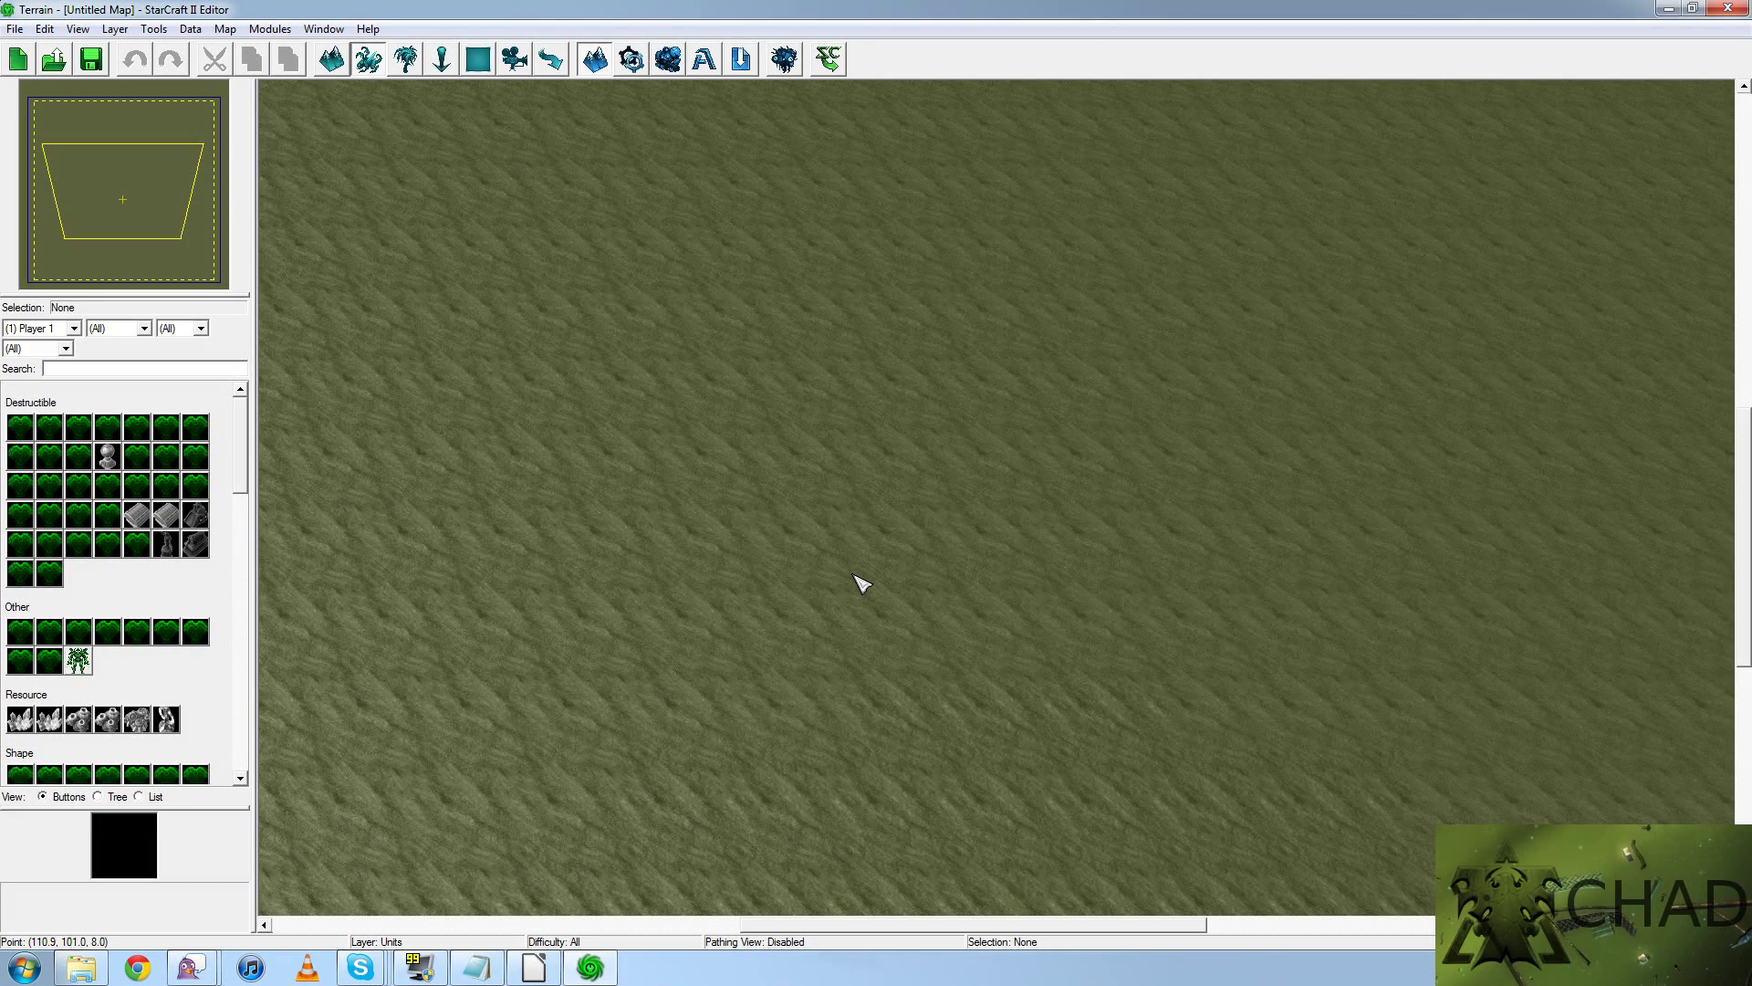
middle_click_drag(861, 582, 900, 561)
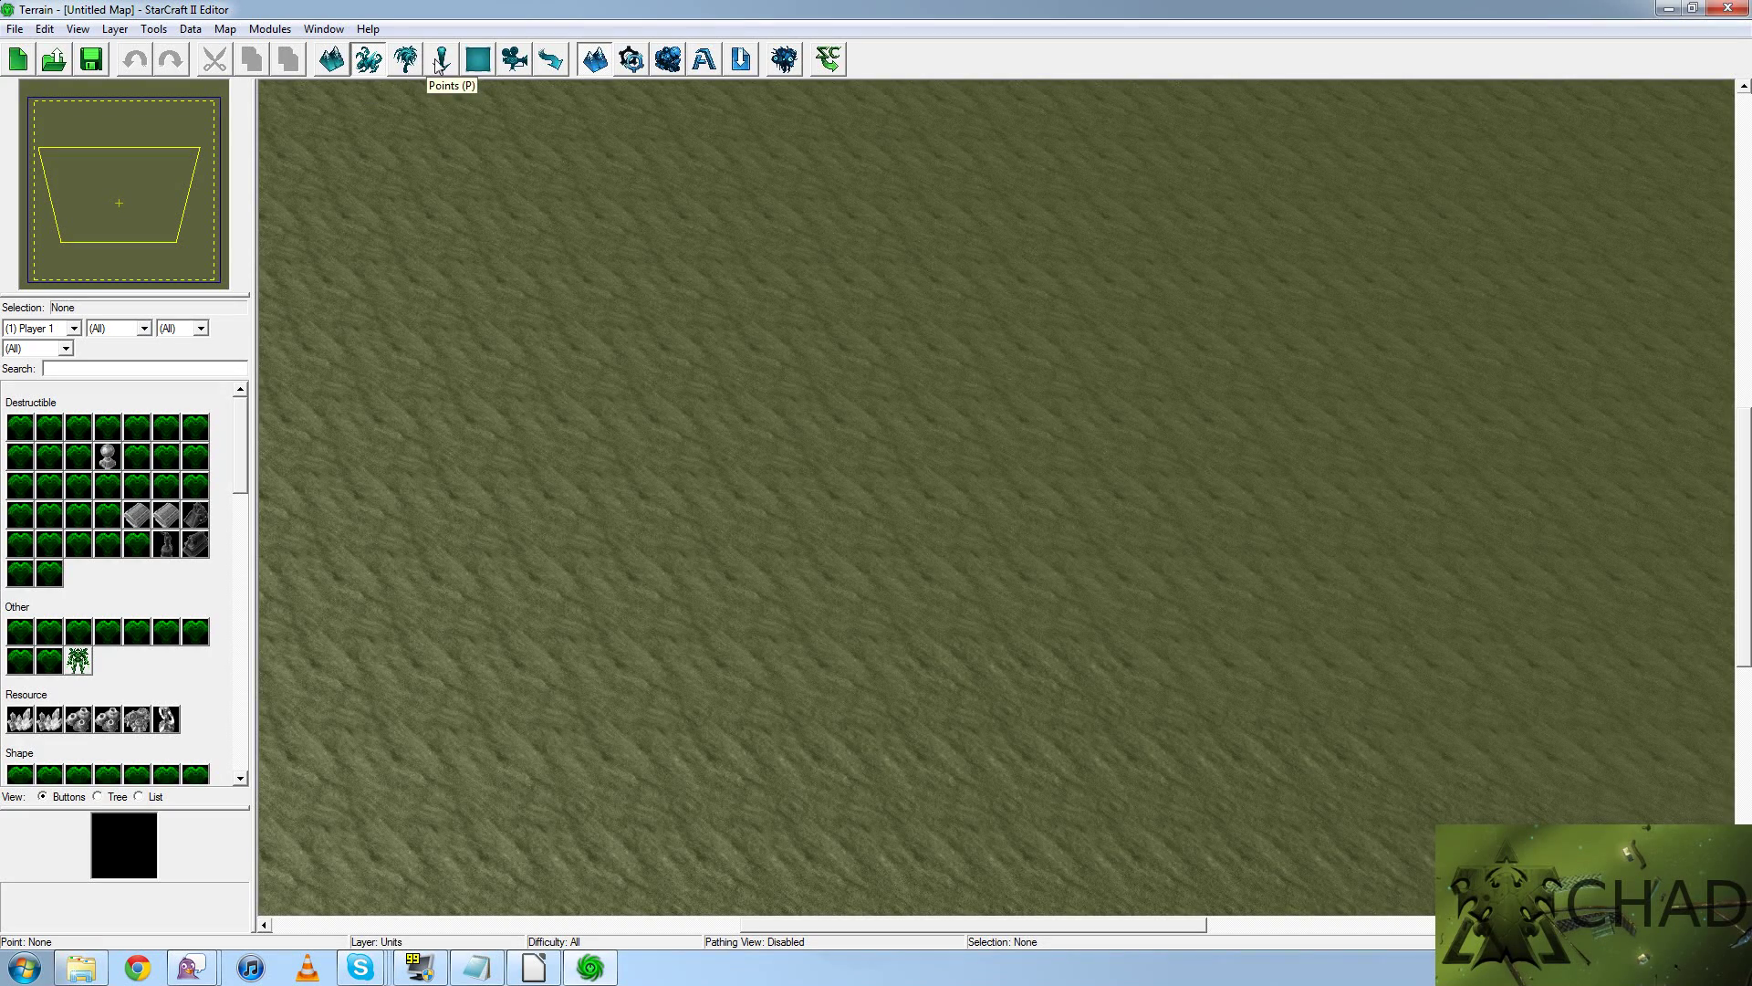
Paint a ring of Bel'Shir Grass Light texture across the middle of the terrain
left_click(344, 71)
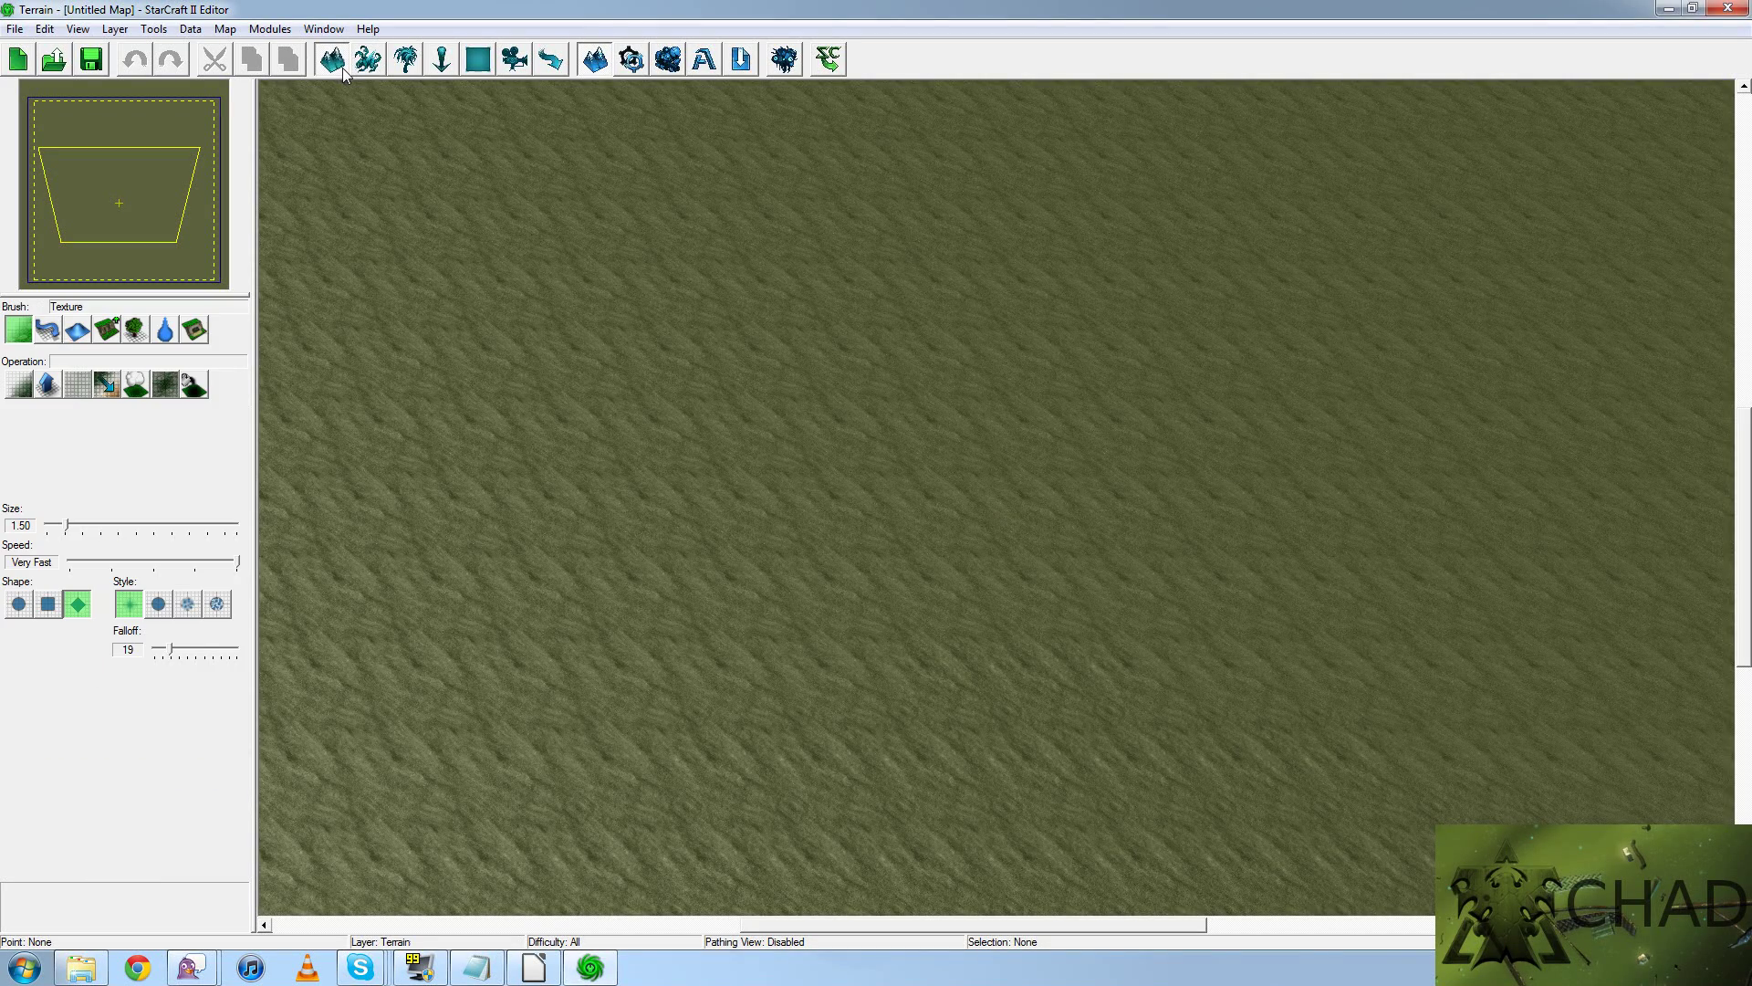
middle_click_drag(473, 375, 202, 394, "ctrl")
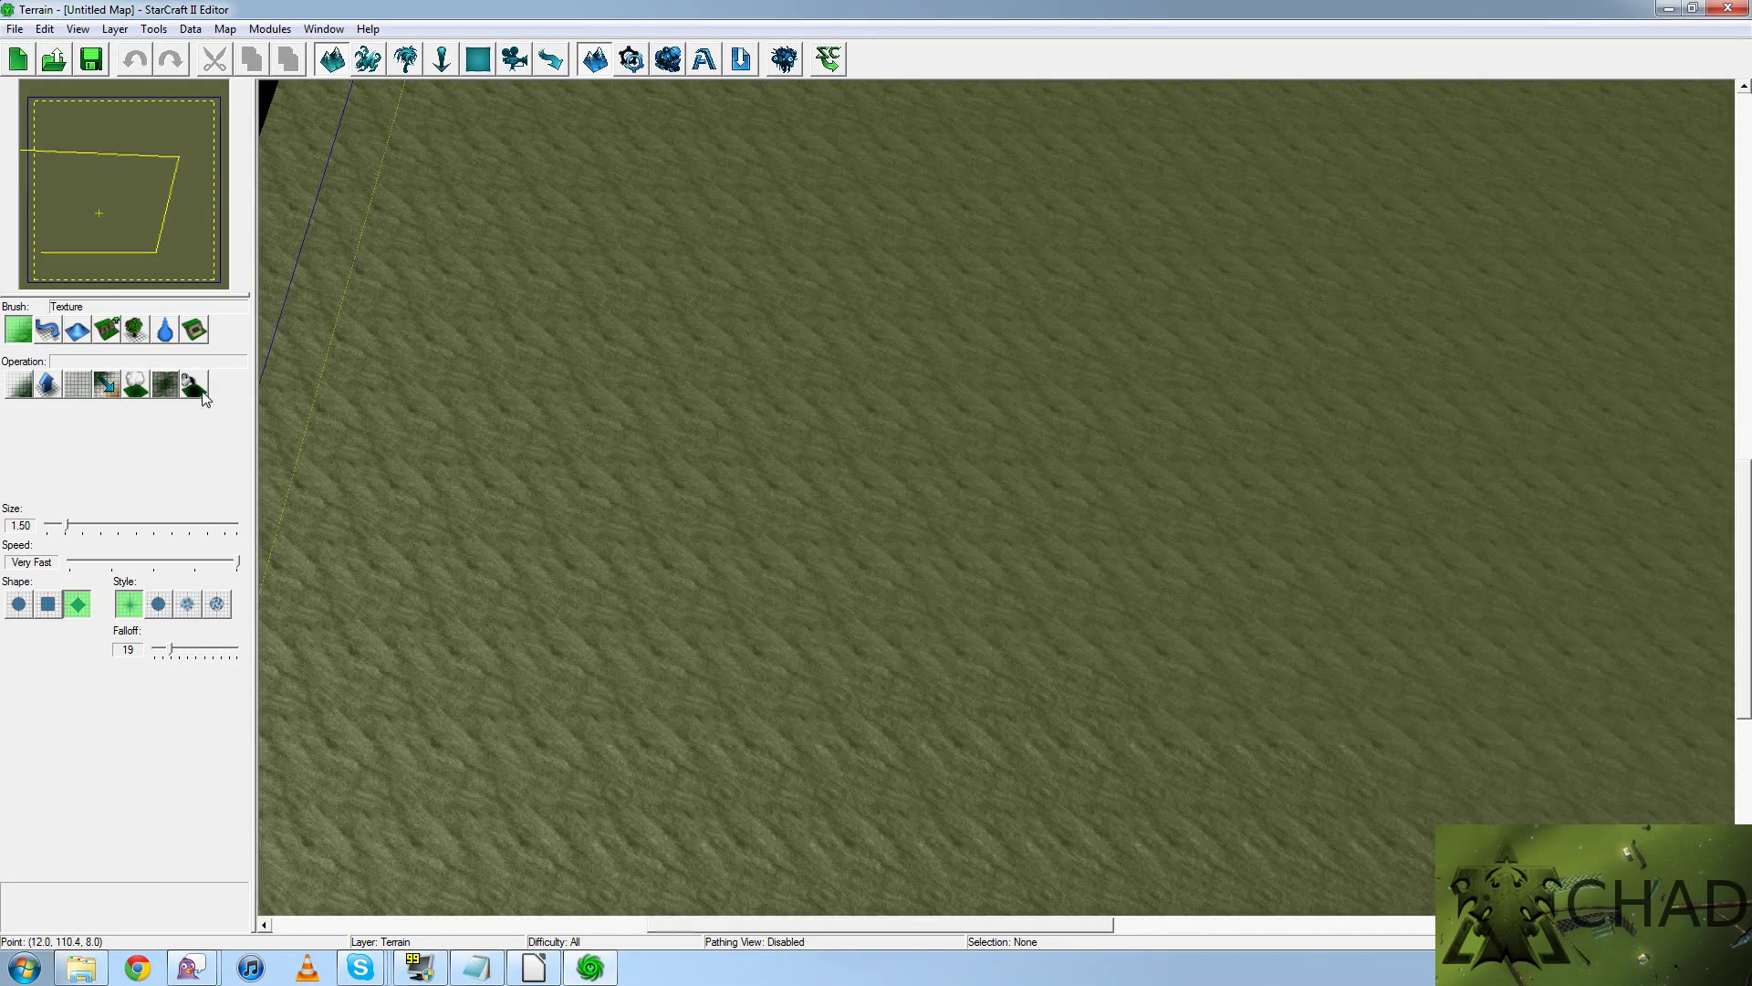
left_click(23, 385)
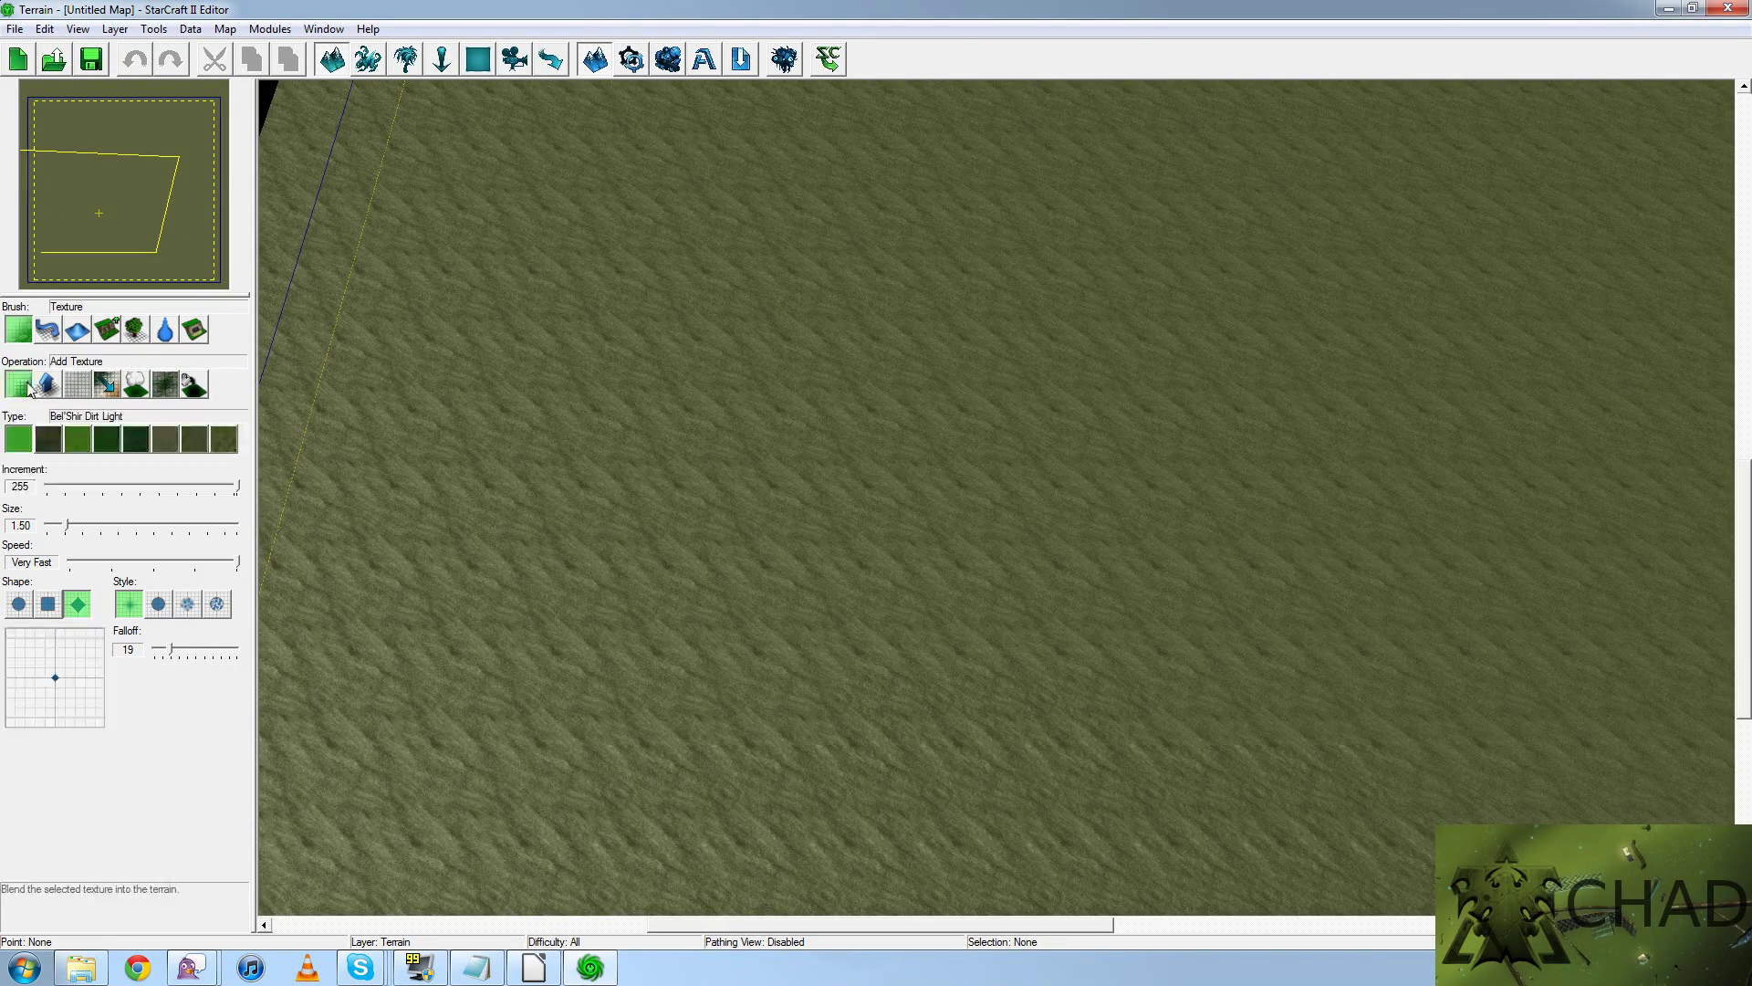
left_click(107, 439)
mouse_move(698, 389)
left_mouse_down()
mouse_move(1010, 411)
mouse_move(921, 465)
mouse_move(717, 486)
mouse_move(713, 616)
mouse_move(1045, 682)
mouse_move(1121, 608)
left_mouse_up()
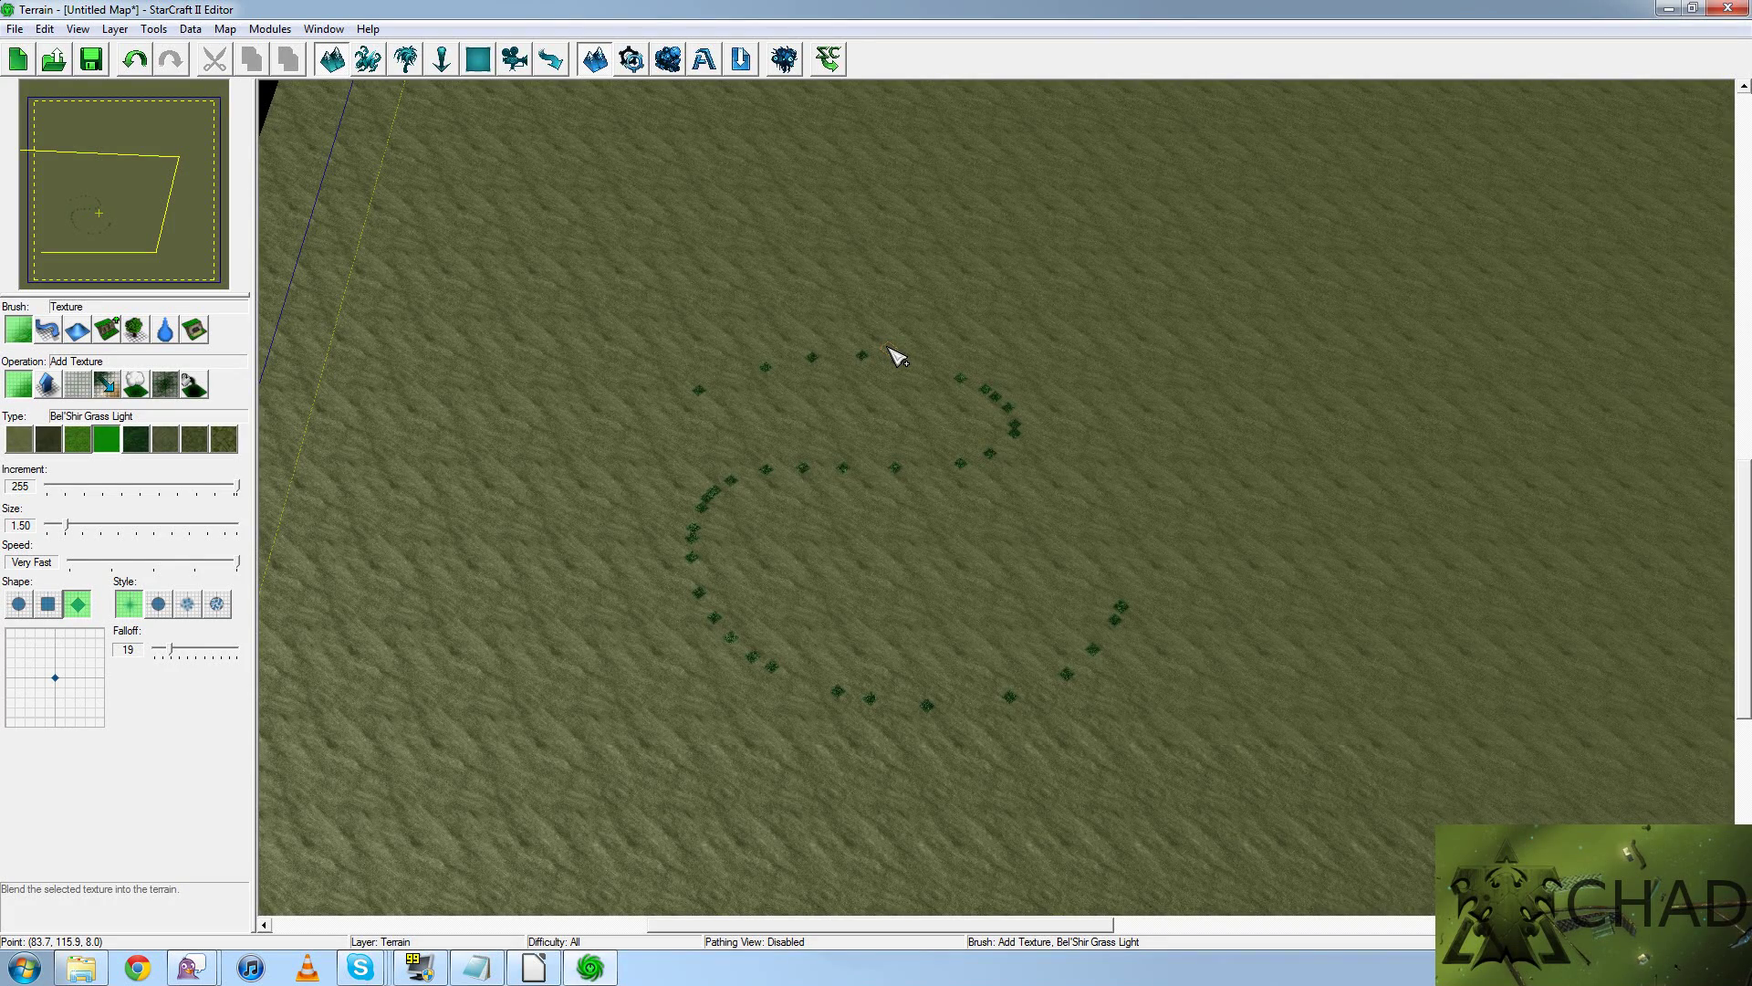
Place three Banelings at different spots on the terrain
left_click(367, 60)
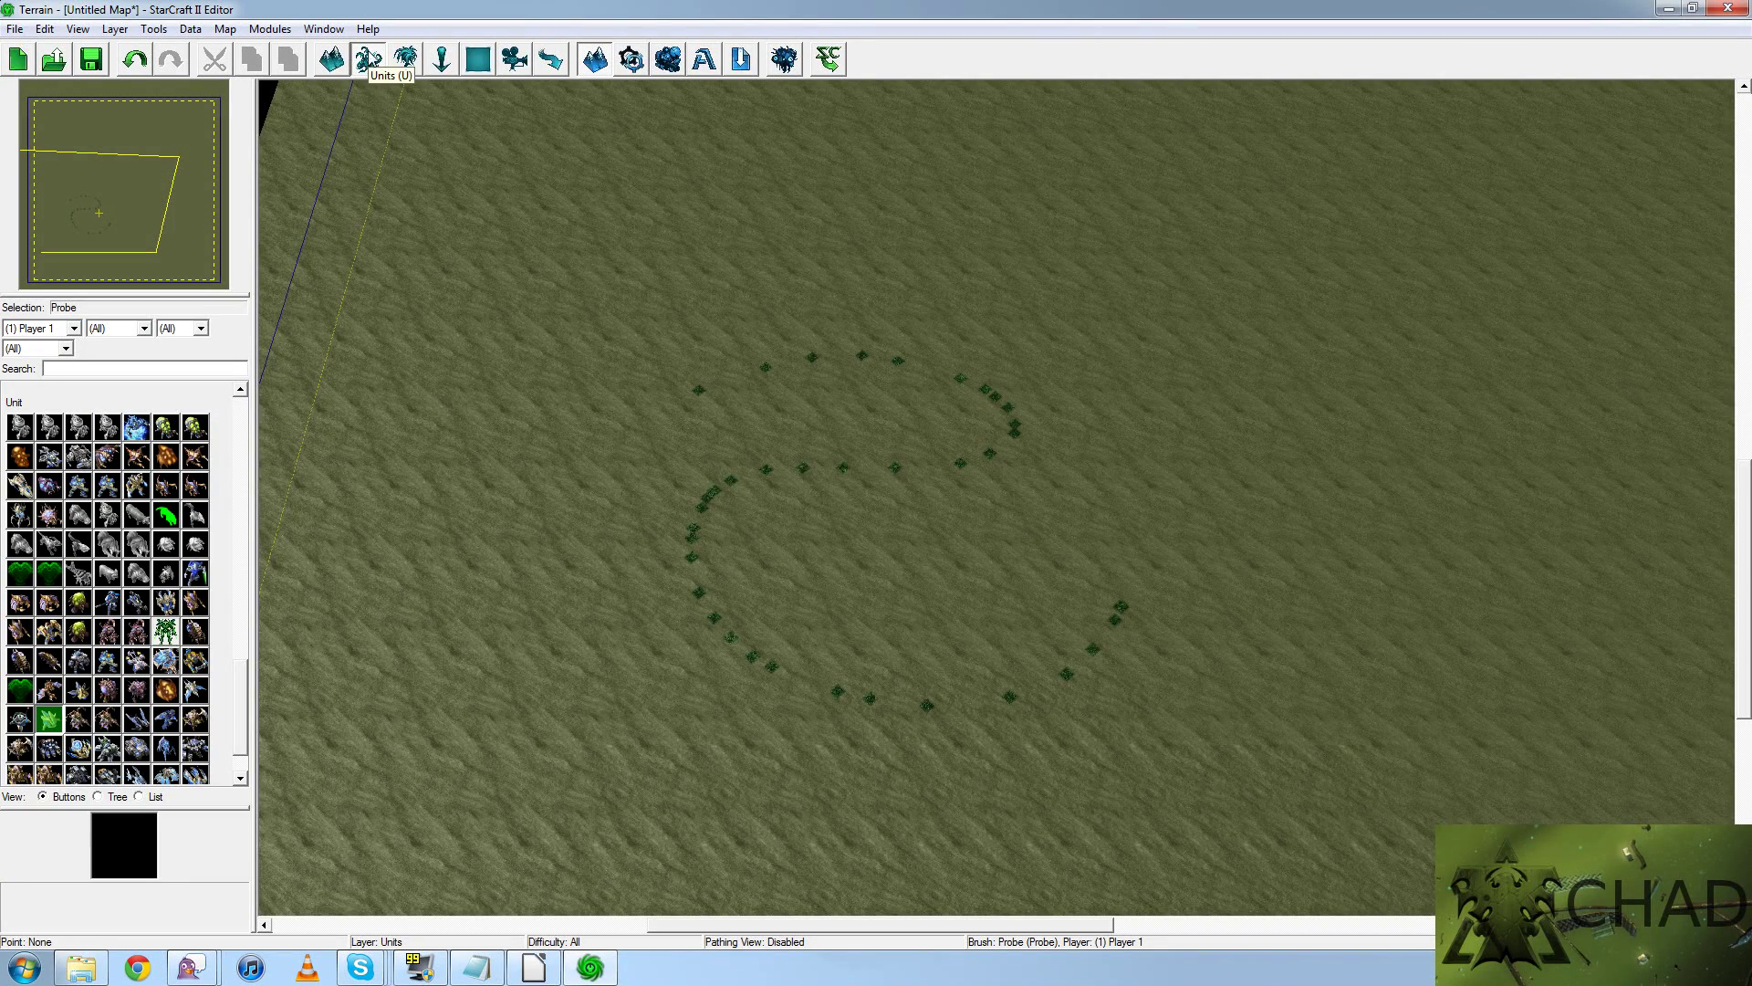
left_click(166, 427)
left_click(609, 391)
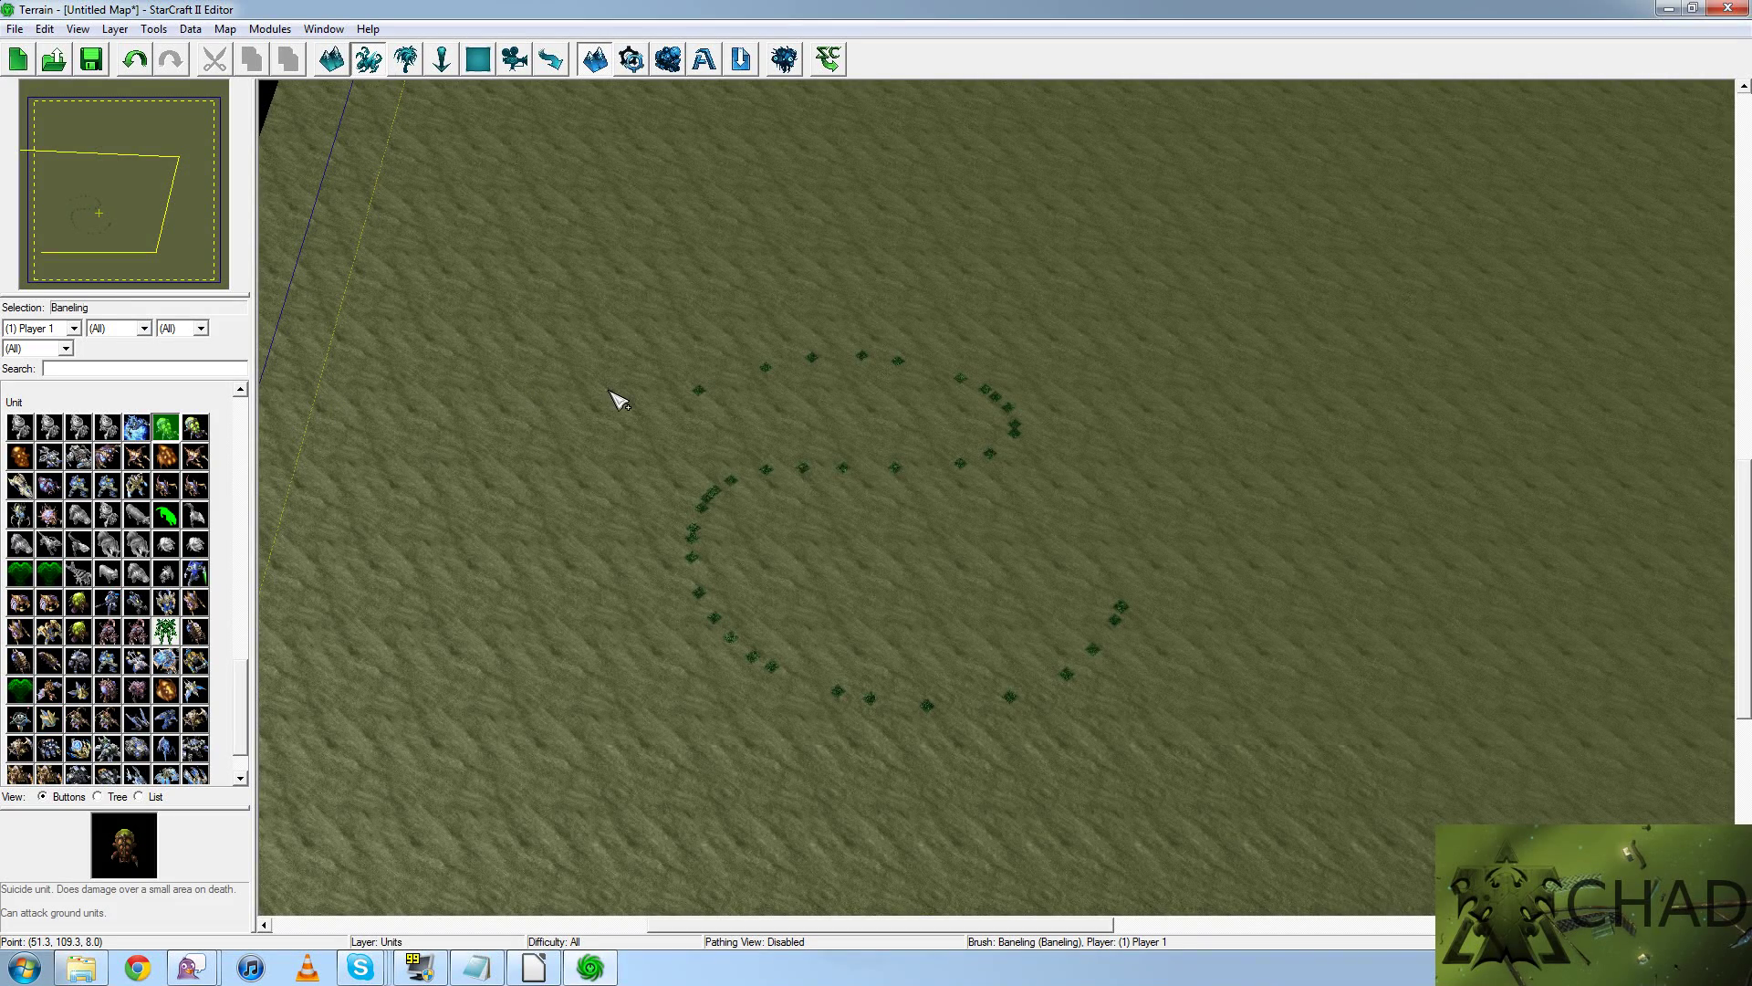
left_click(850, 499)
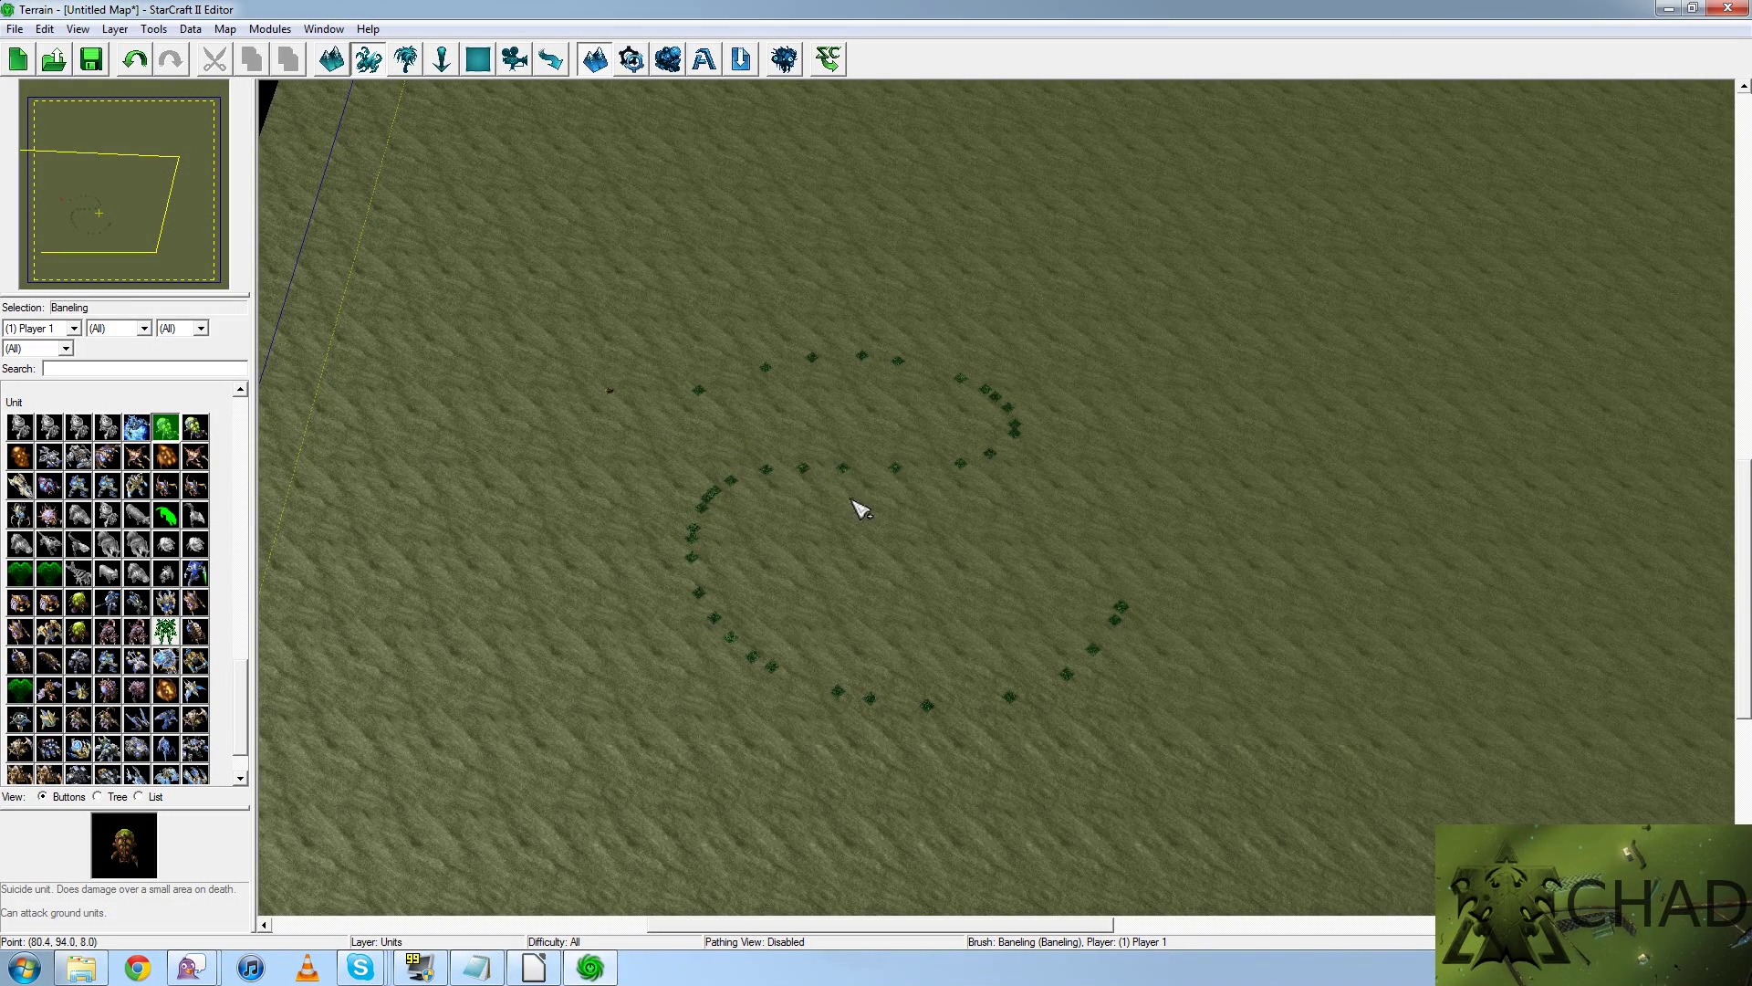
left_click(1001, 548)
Place a Space Platform Vespene Geyser inside the ring and a Xel'Naga Tower on its right
left_click_drag(240, 680, 269, 491)
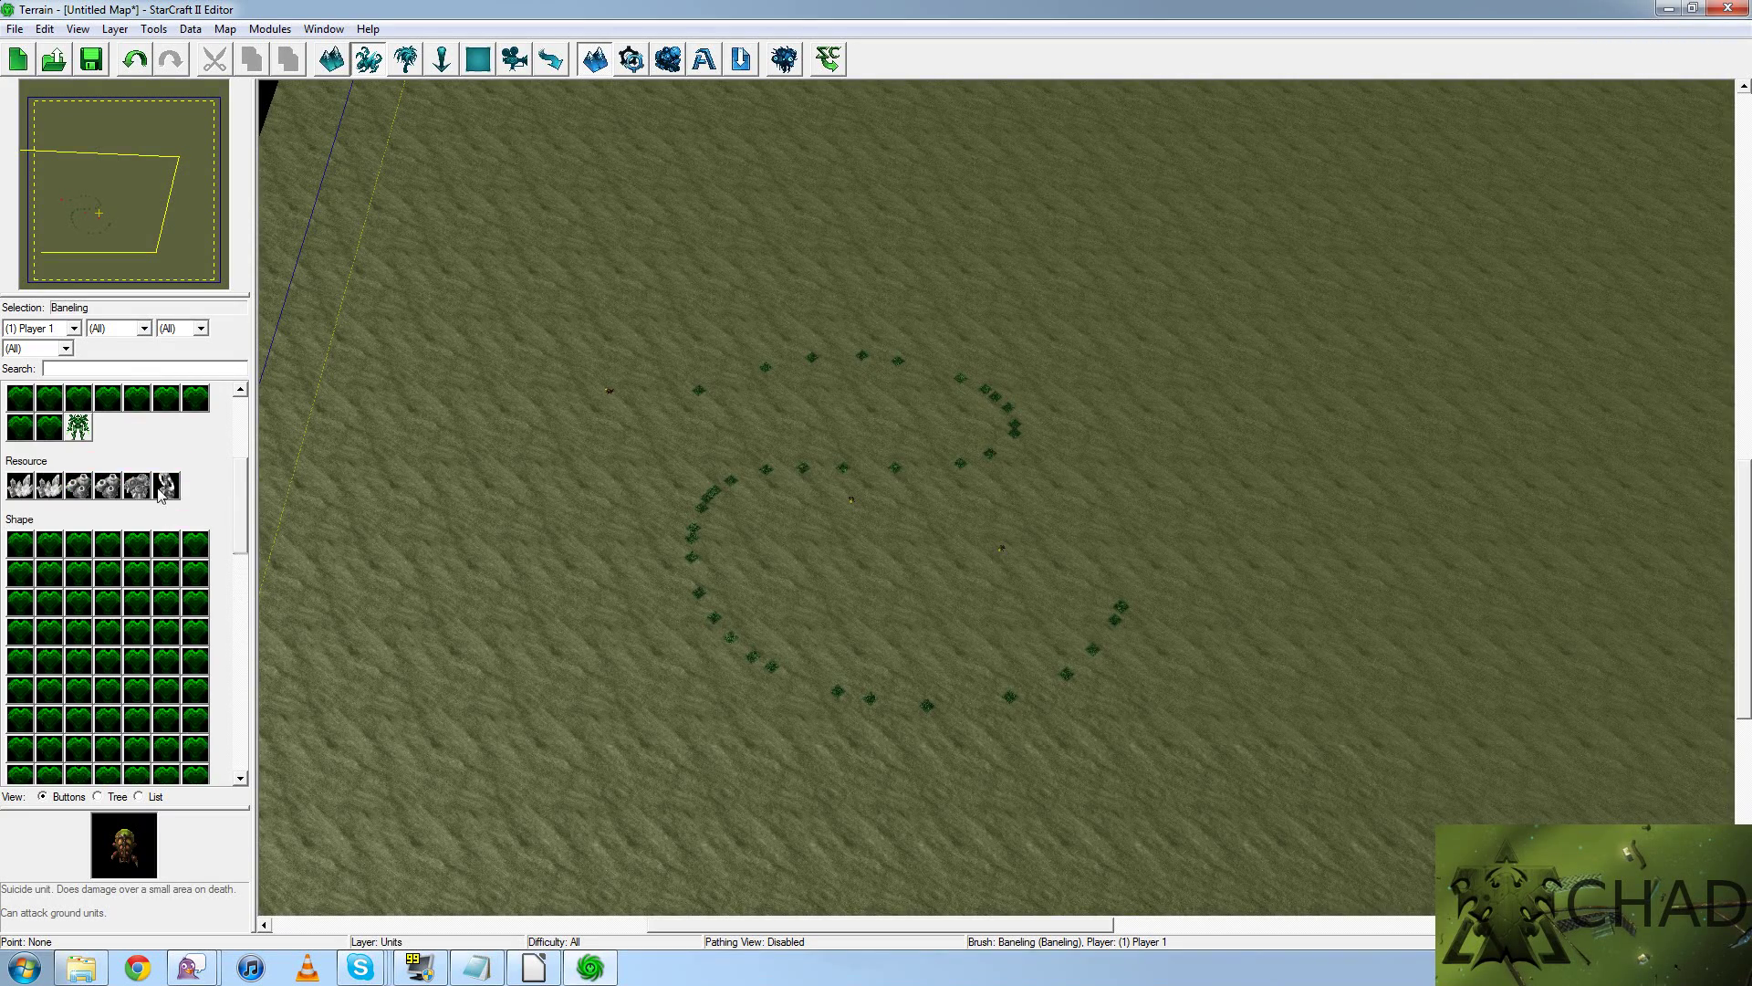
left_click(136, 484)
left_click(753, 556)
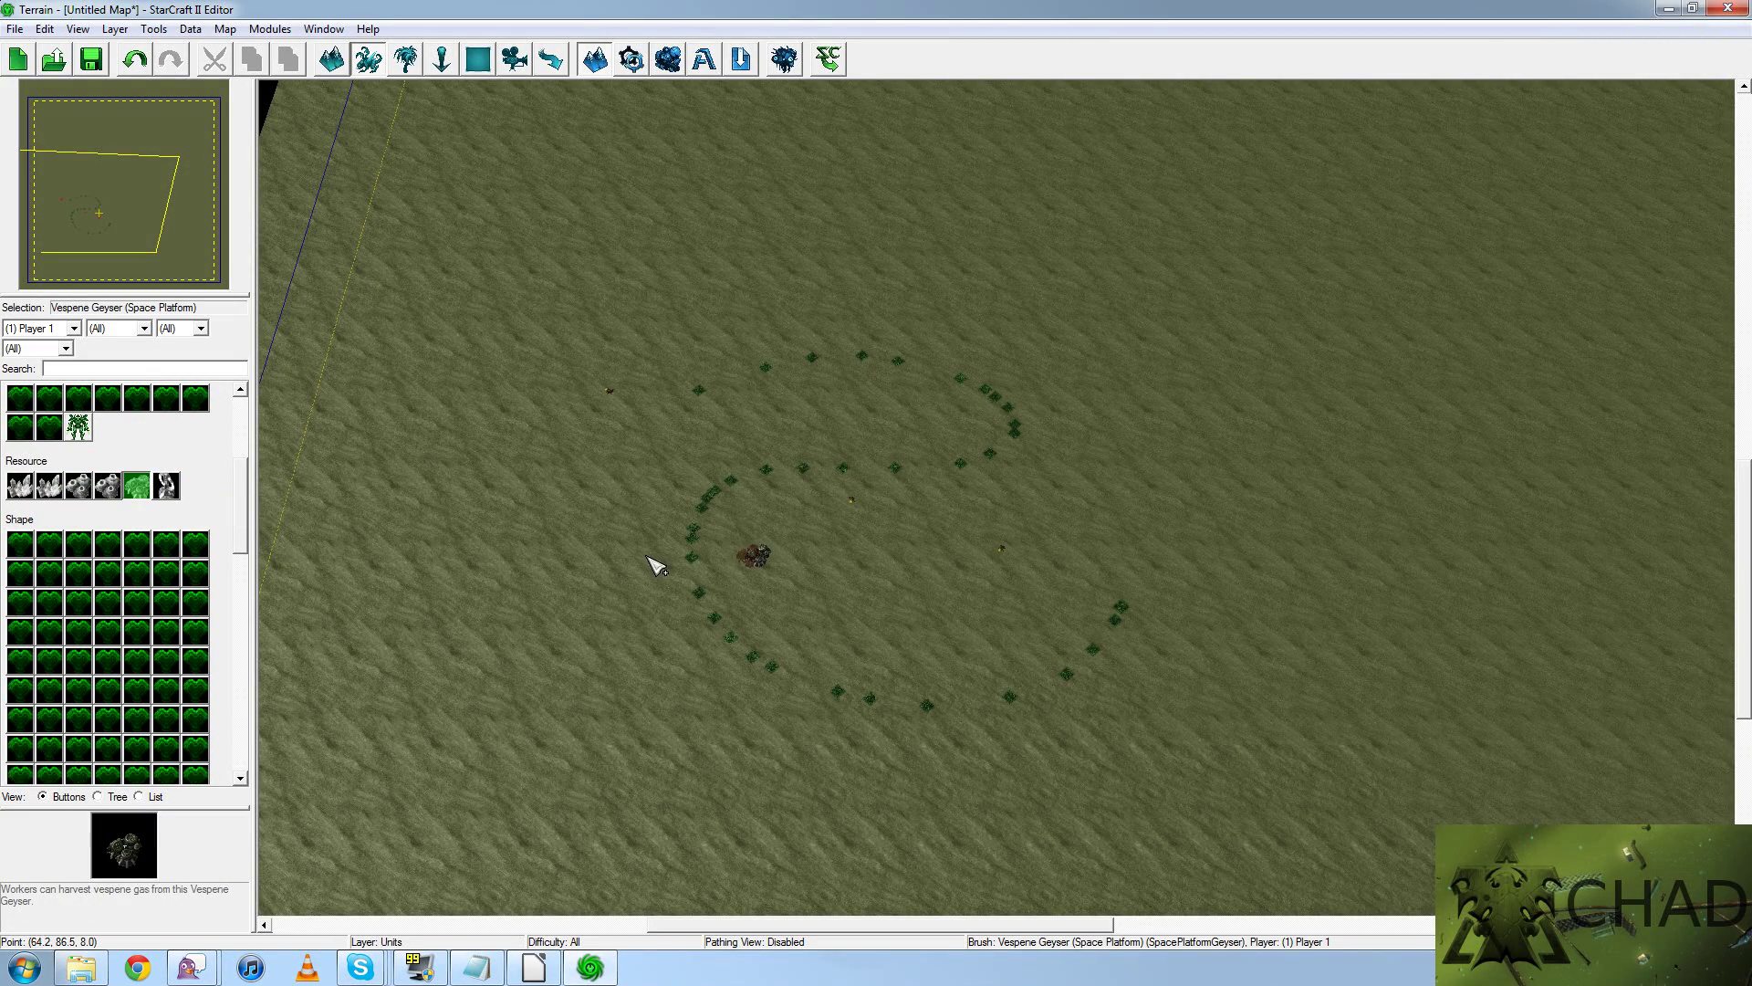
left_click(165, 485)
left_click(1098, 505)
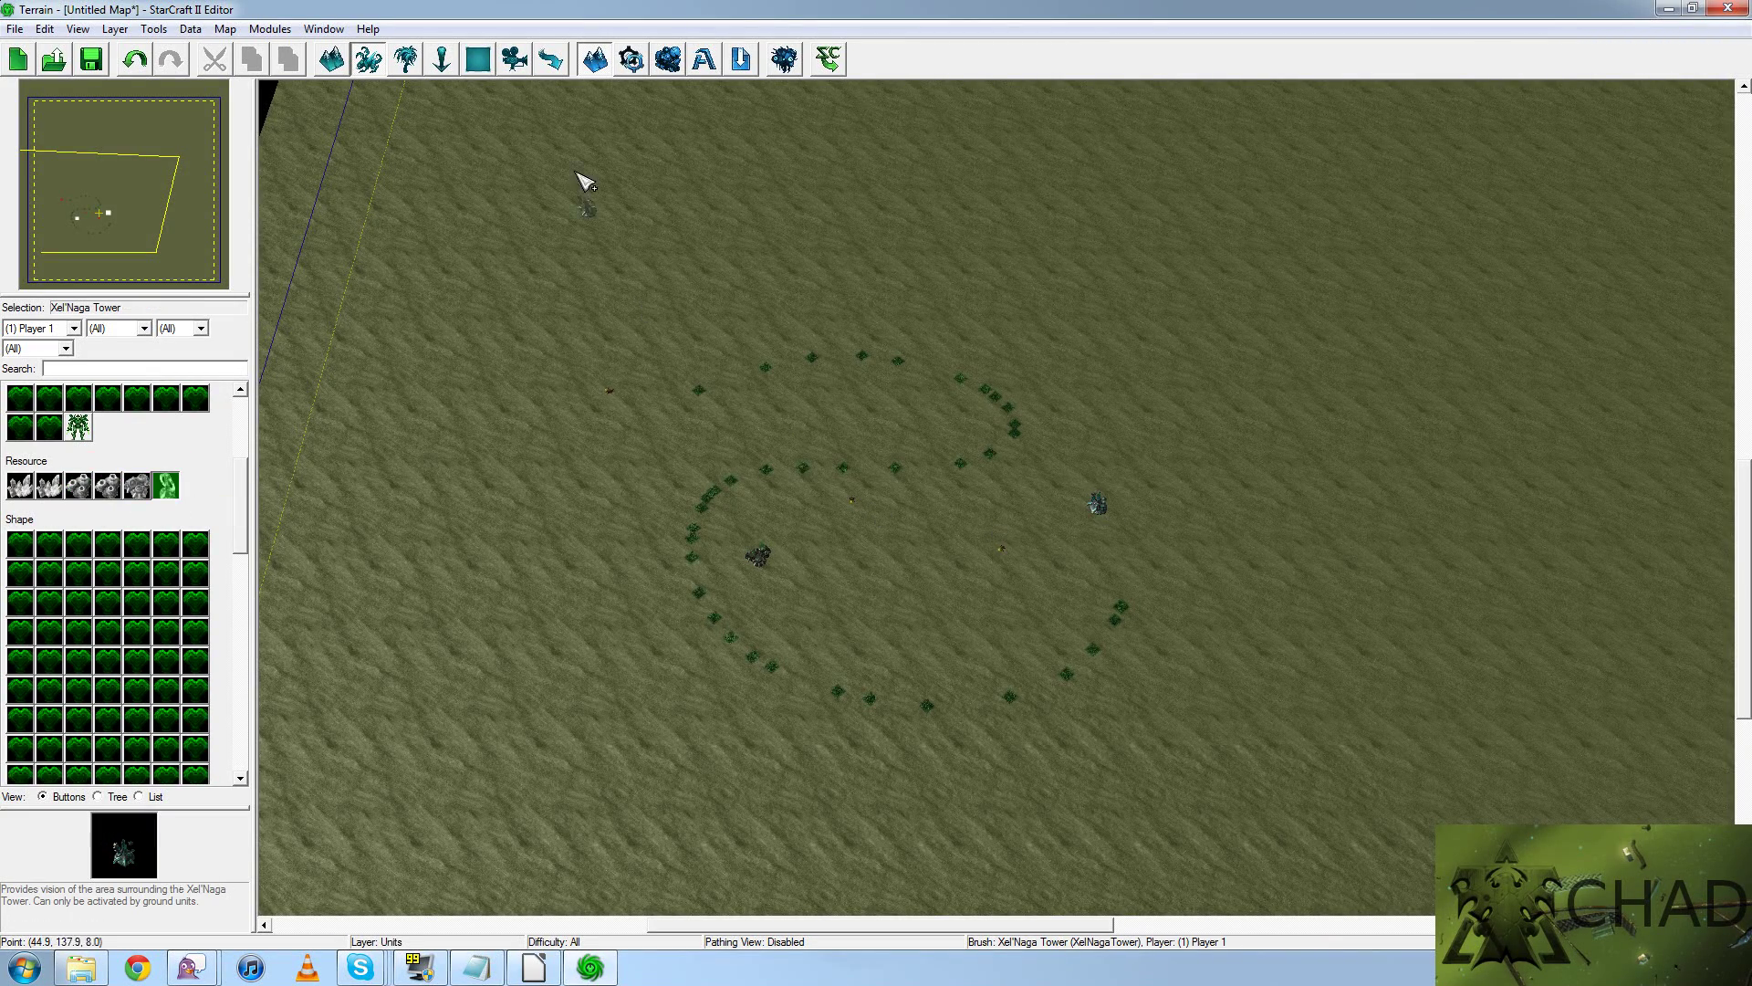
left_click(406, 60)
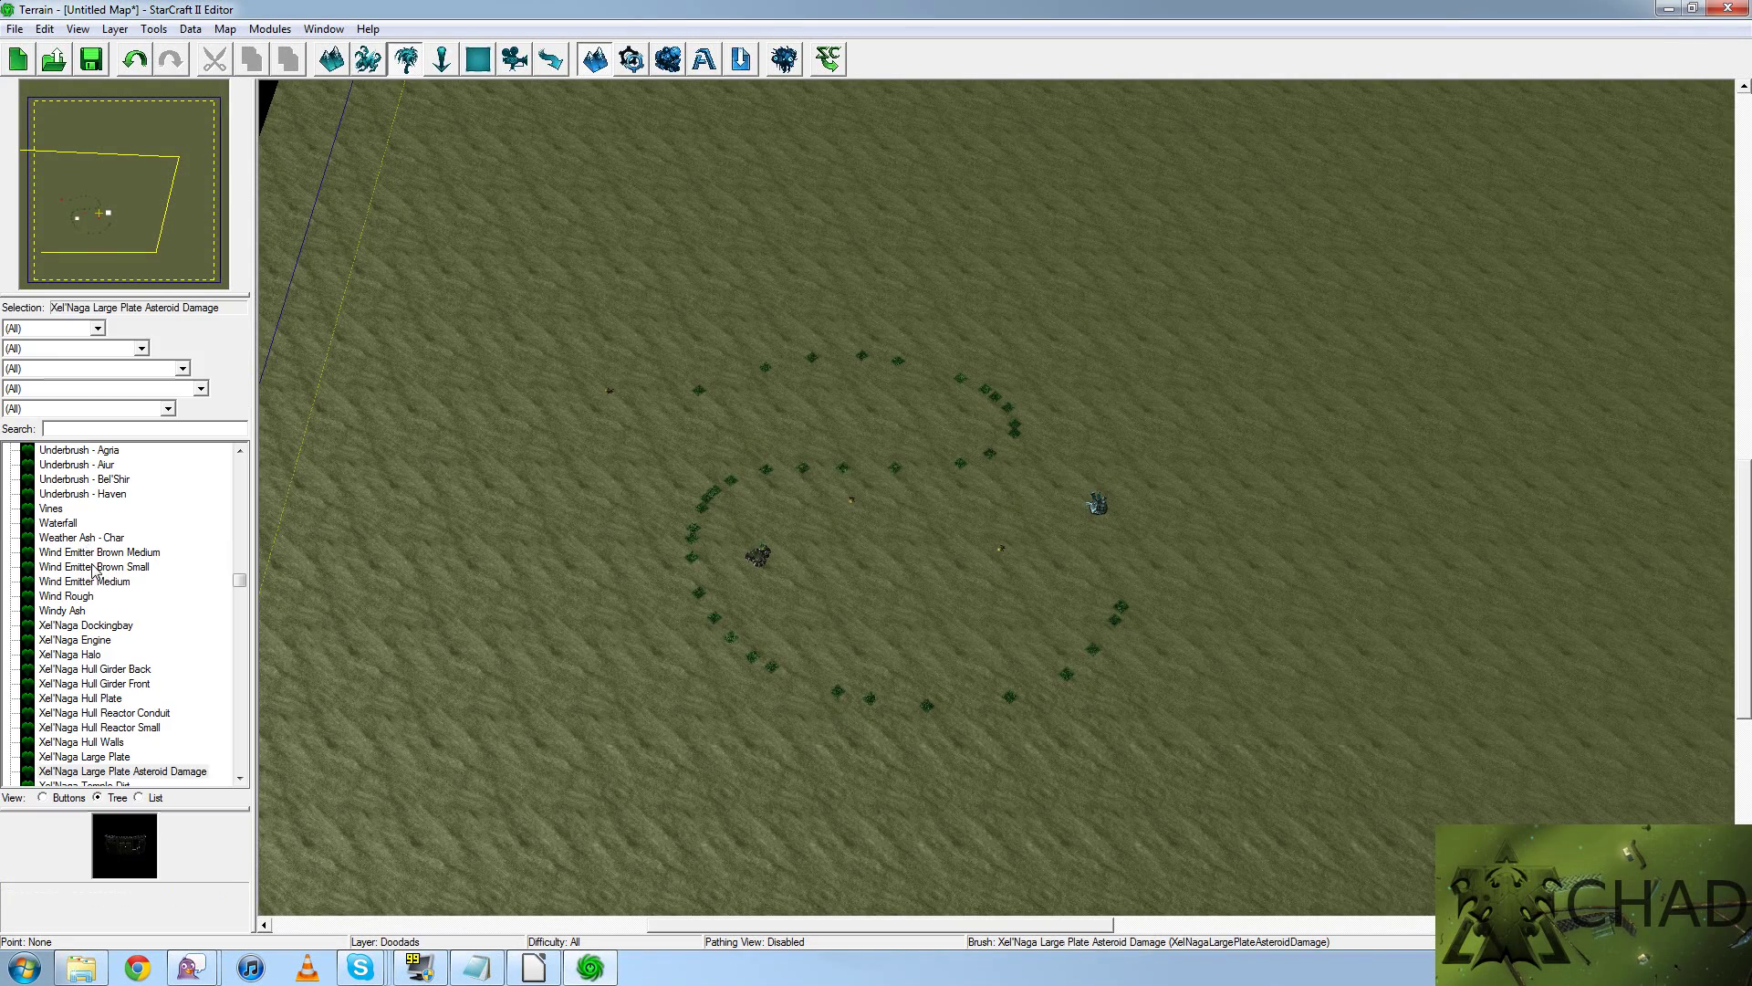
Select the Xil Fossils doodad and place three of them inside the grass ring
left_click(95, 568)
left_click(73, 595)
scroll(98, 693, "down", 3)
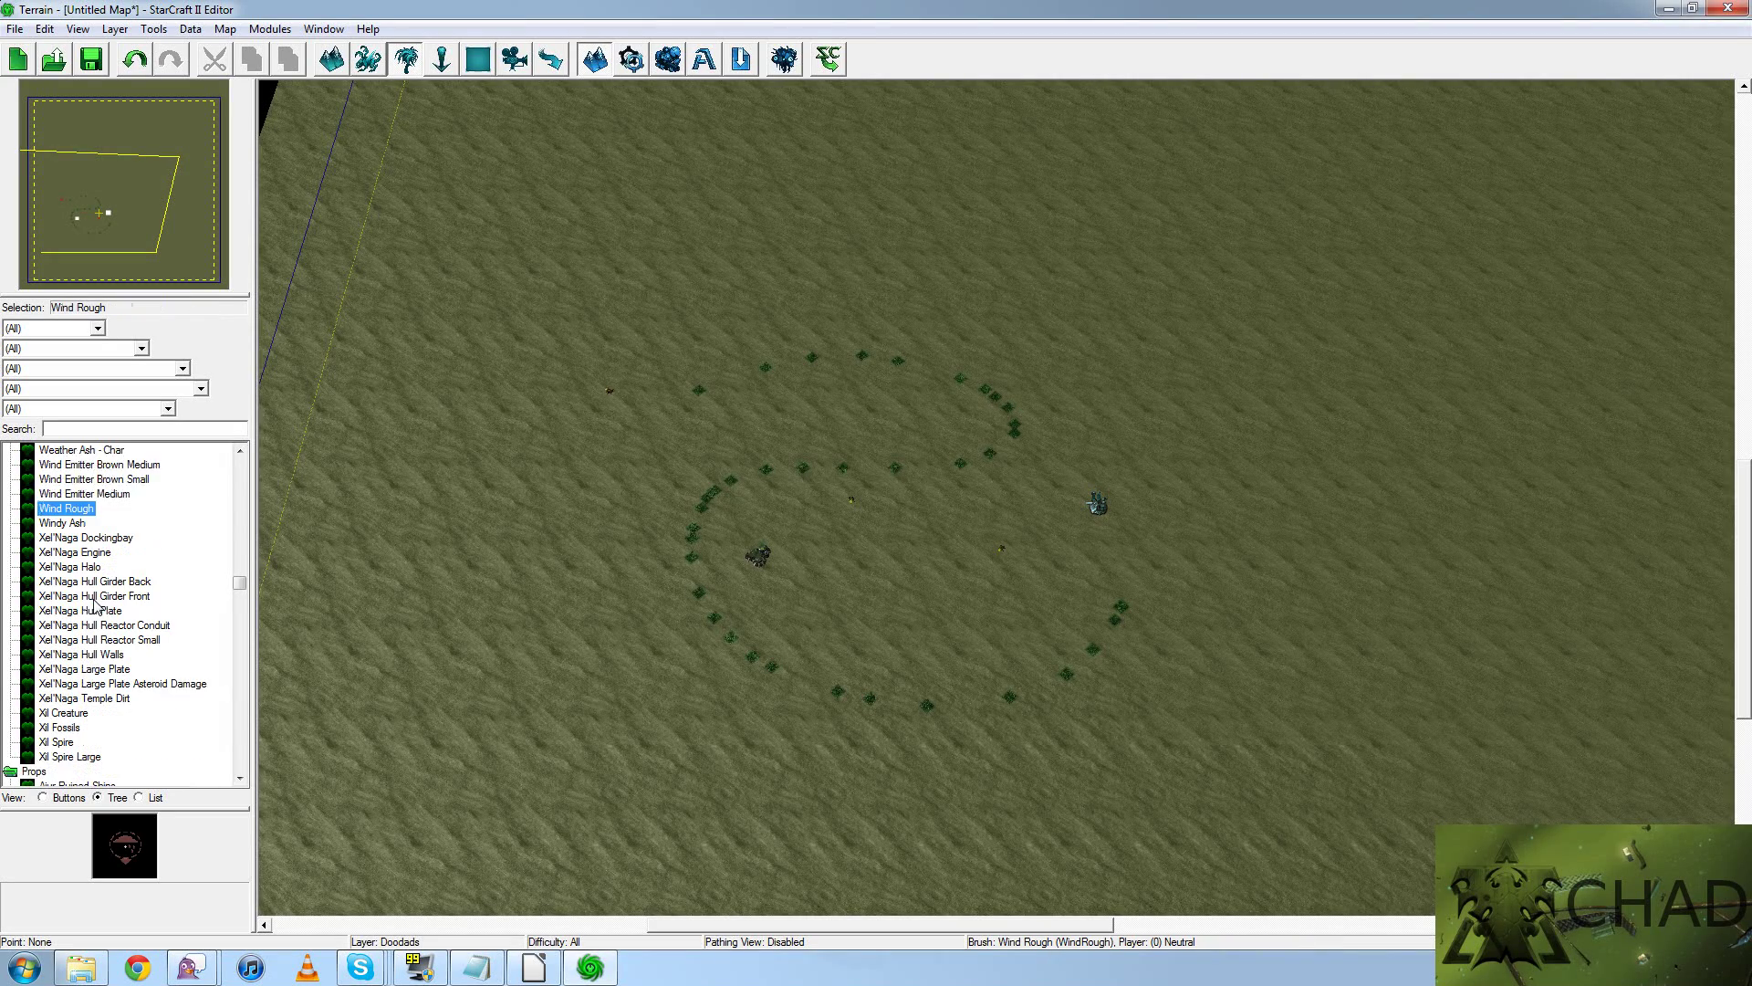
left_click(67, 684)
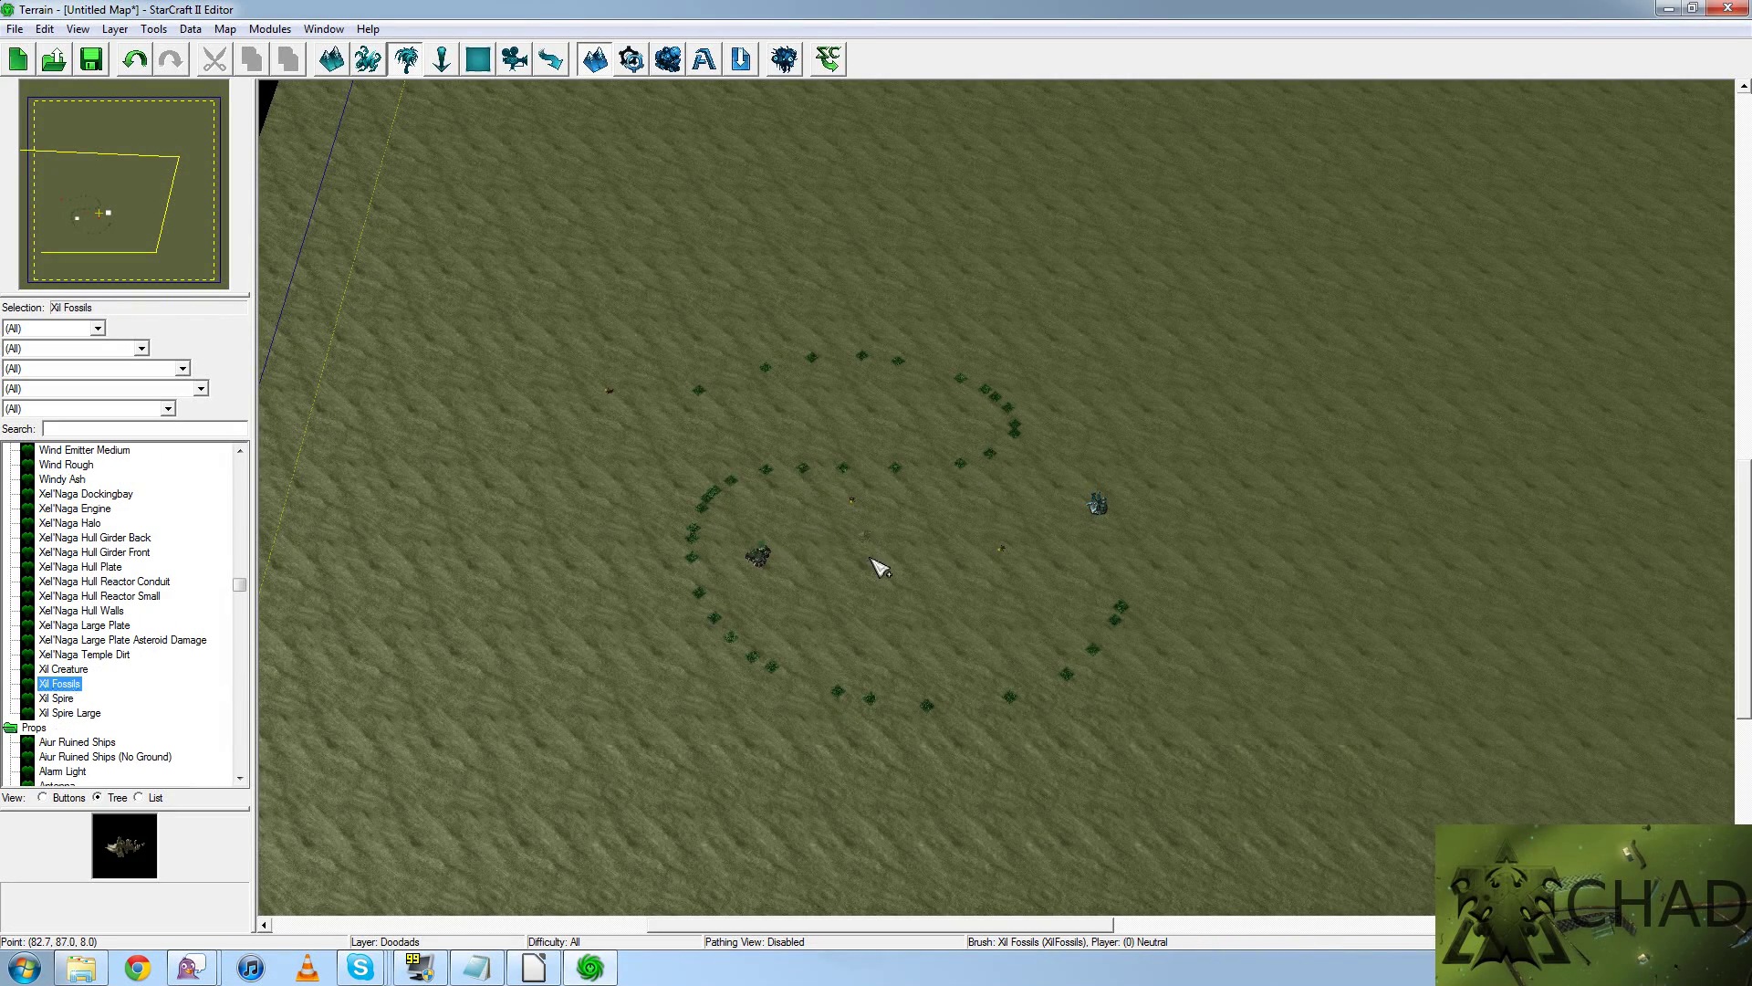
scroll(879, 570, "up", 8)
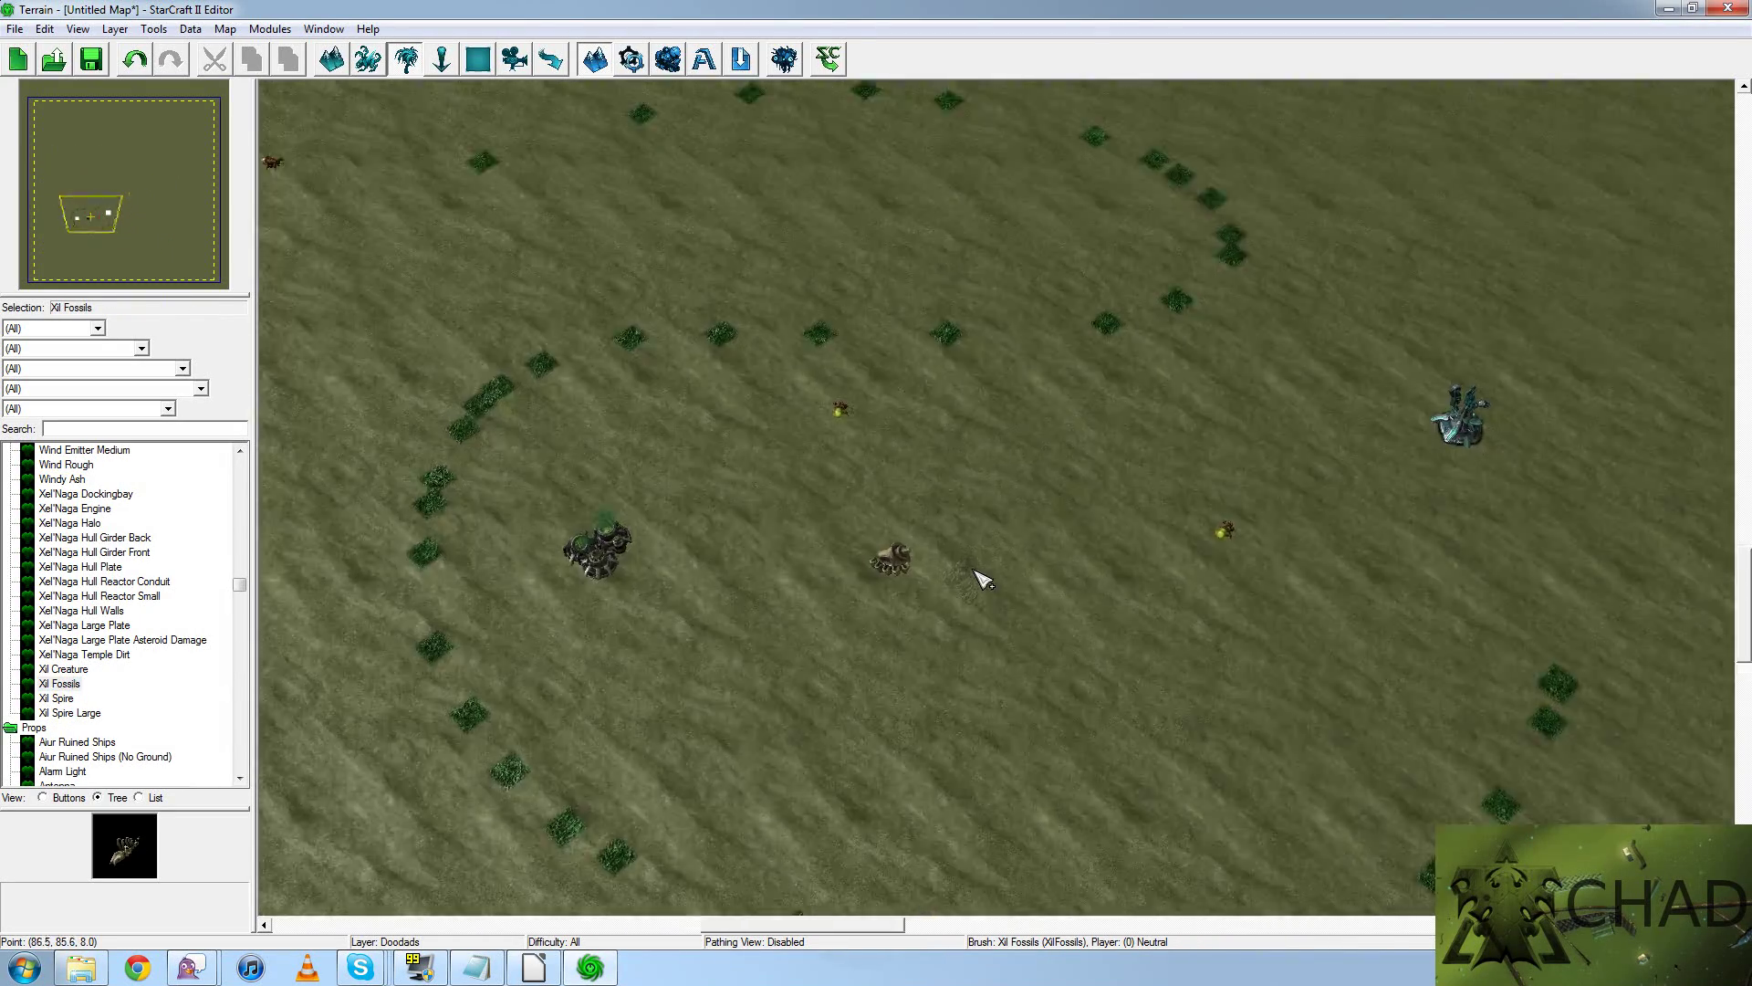
left_click(1040, 516)
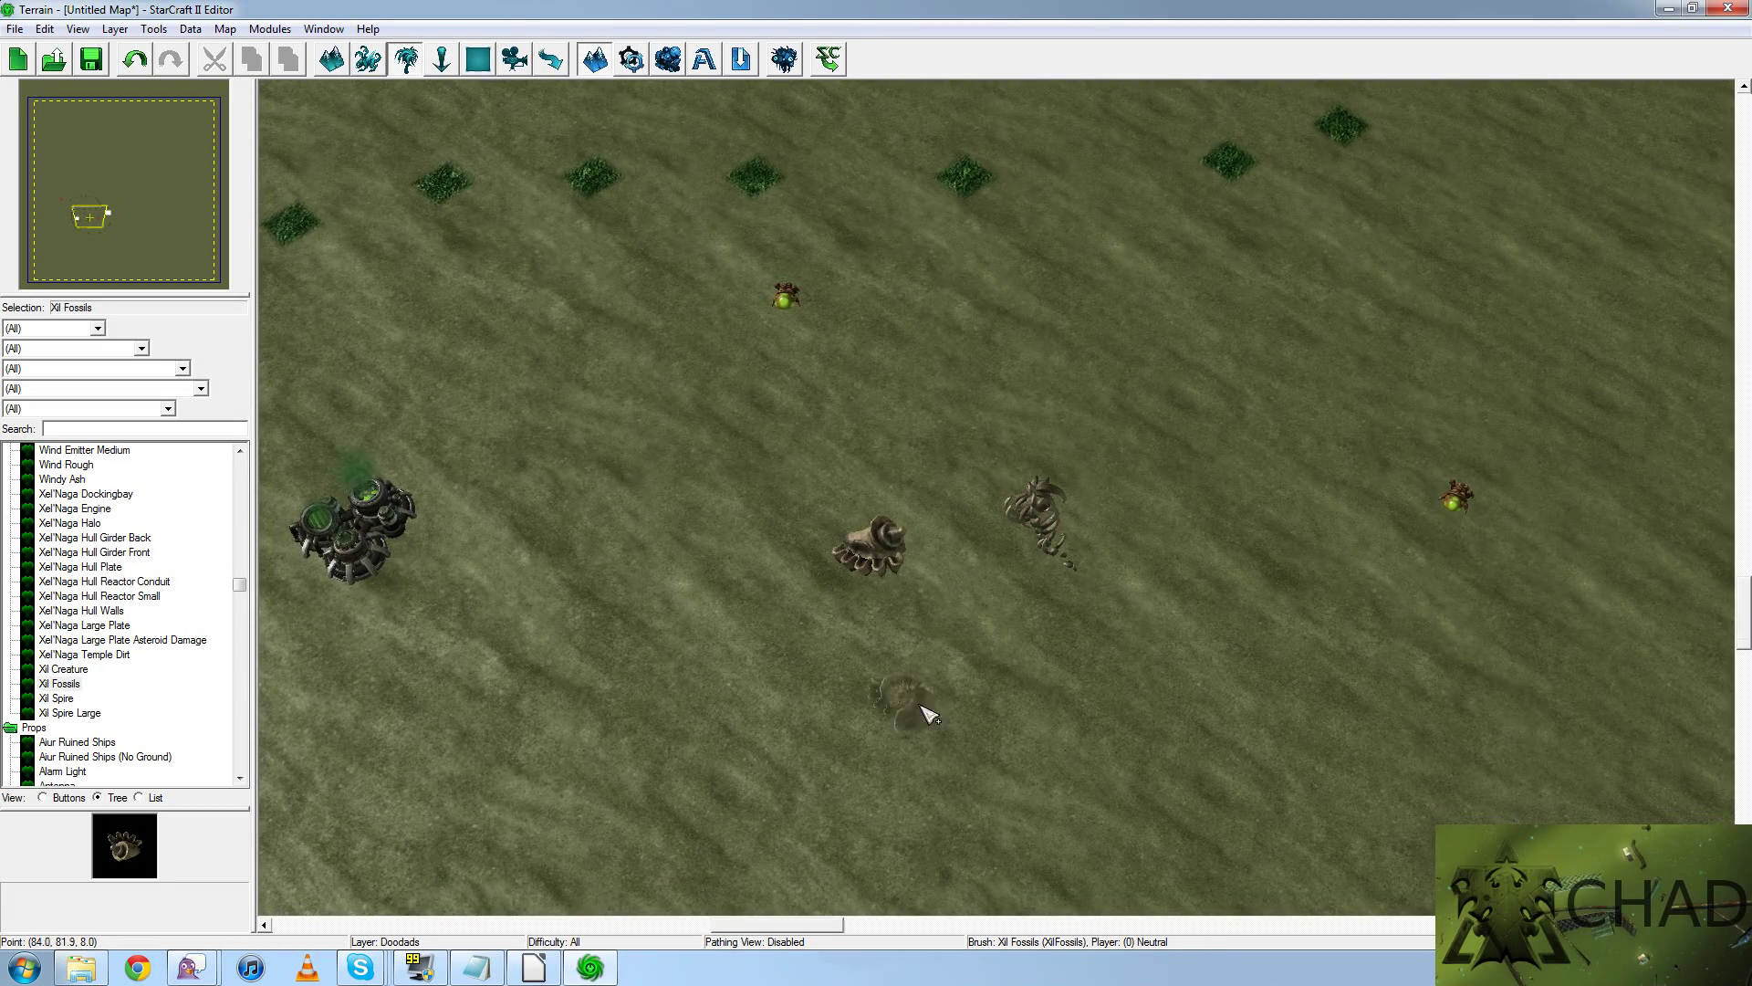
left_click(990, 661)
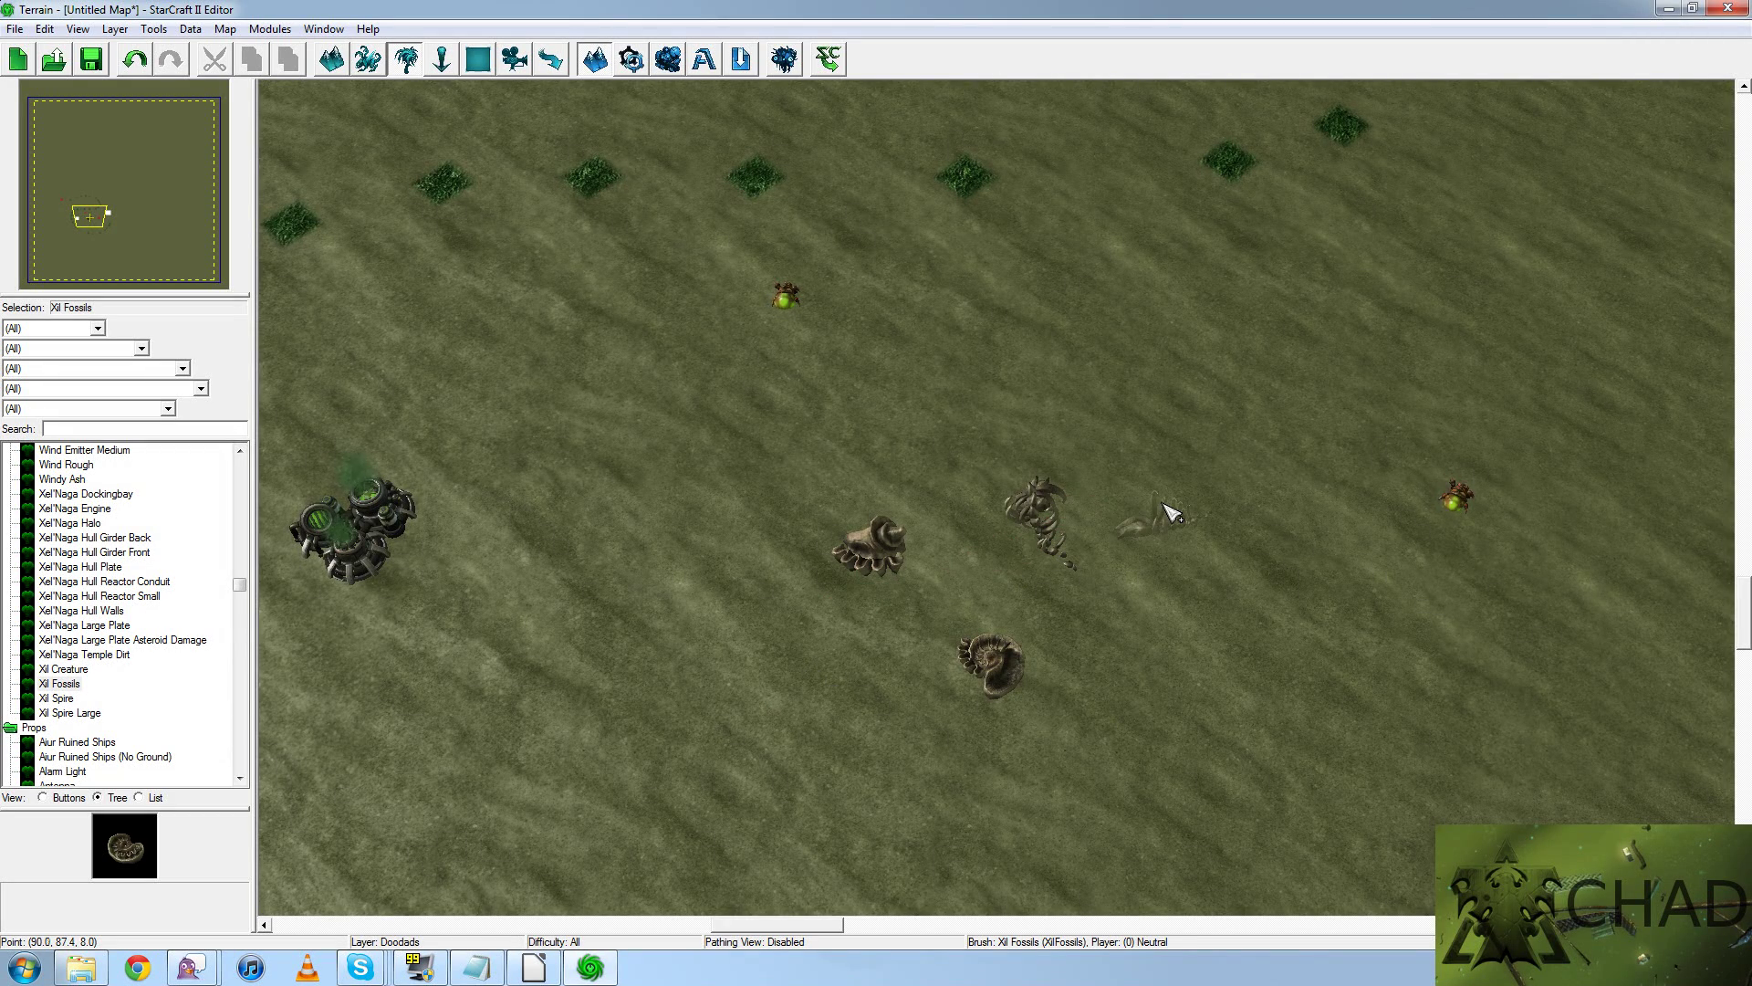
left_click(1195, 502)
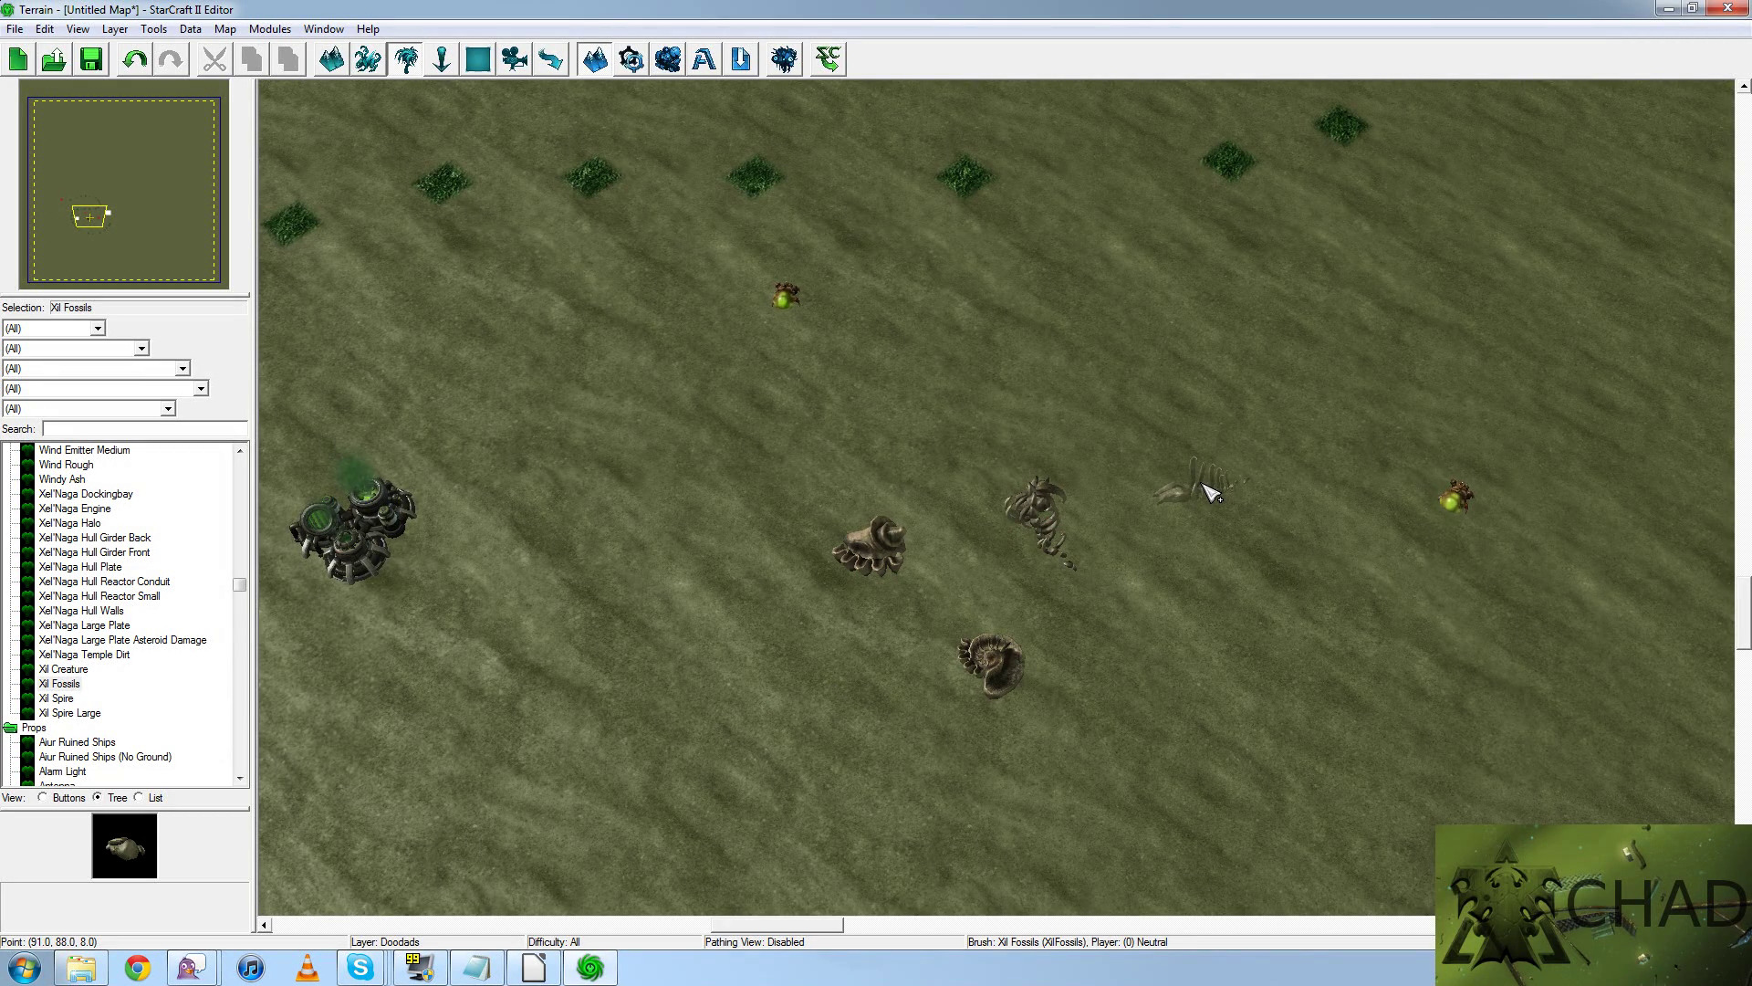
Add Point 001 on the terrain above the fossils
left_click(443, 68)
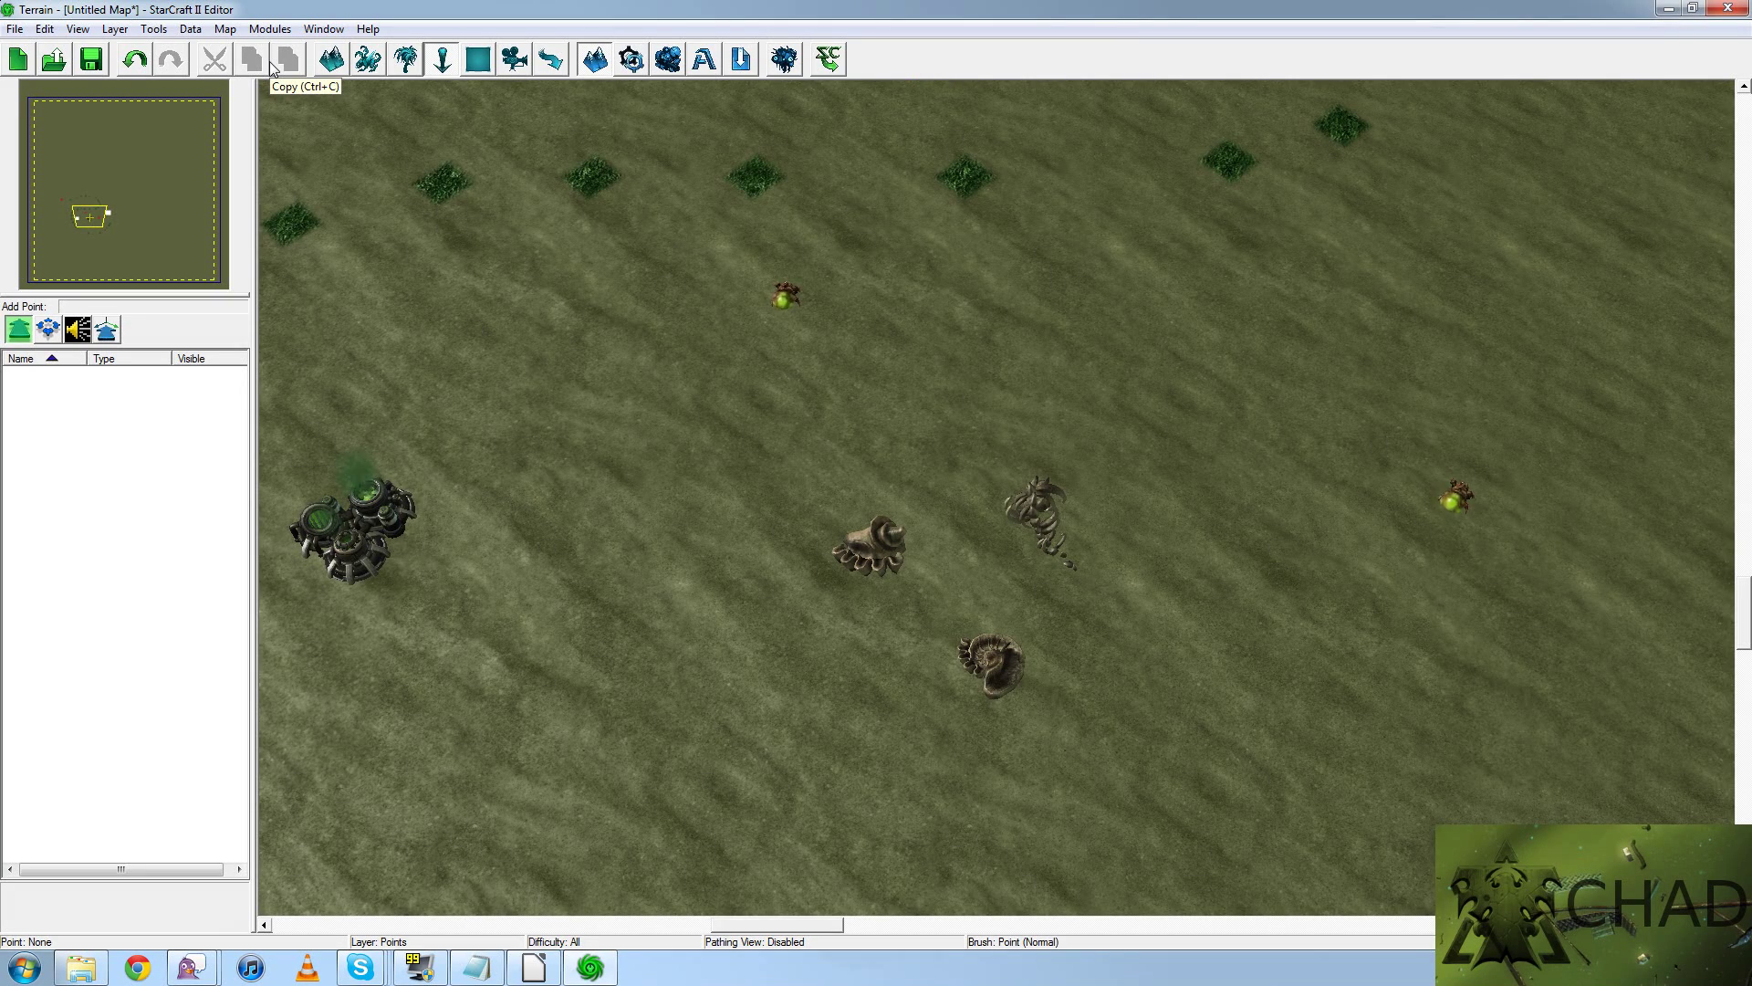
left_click(657, 392)
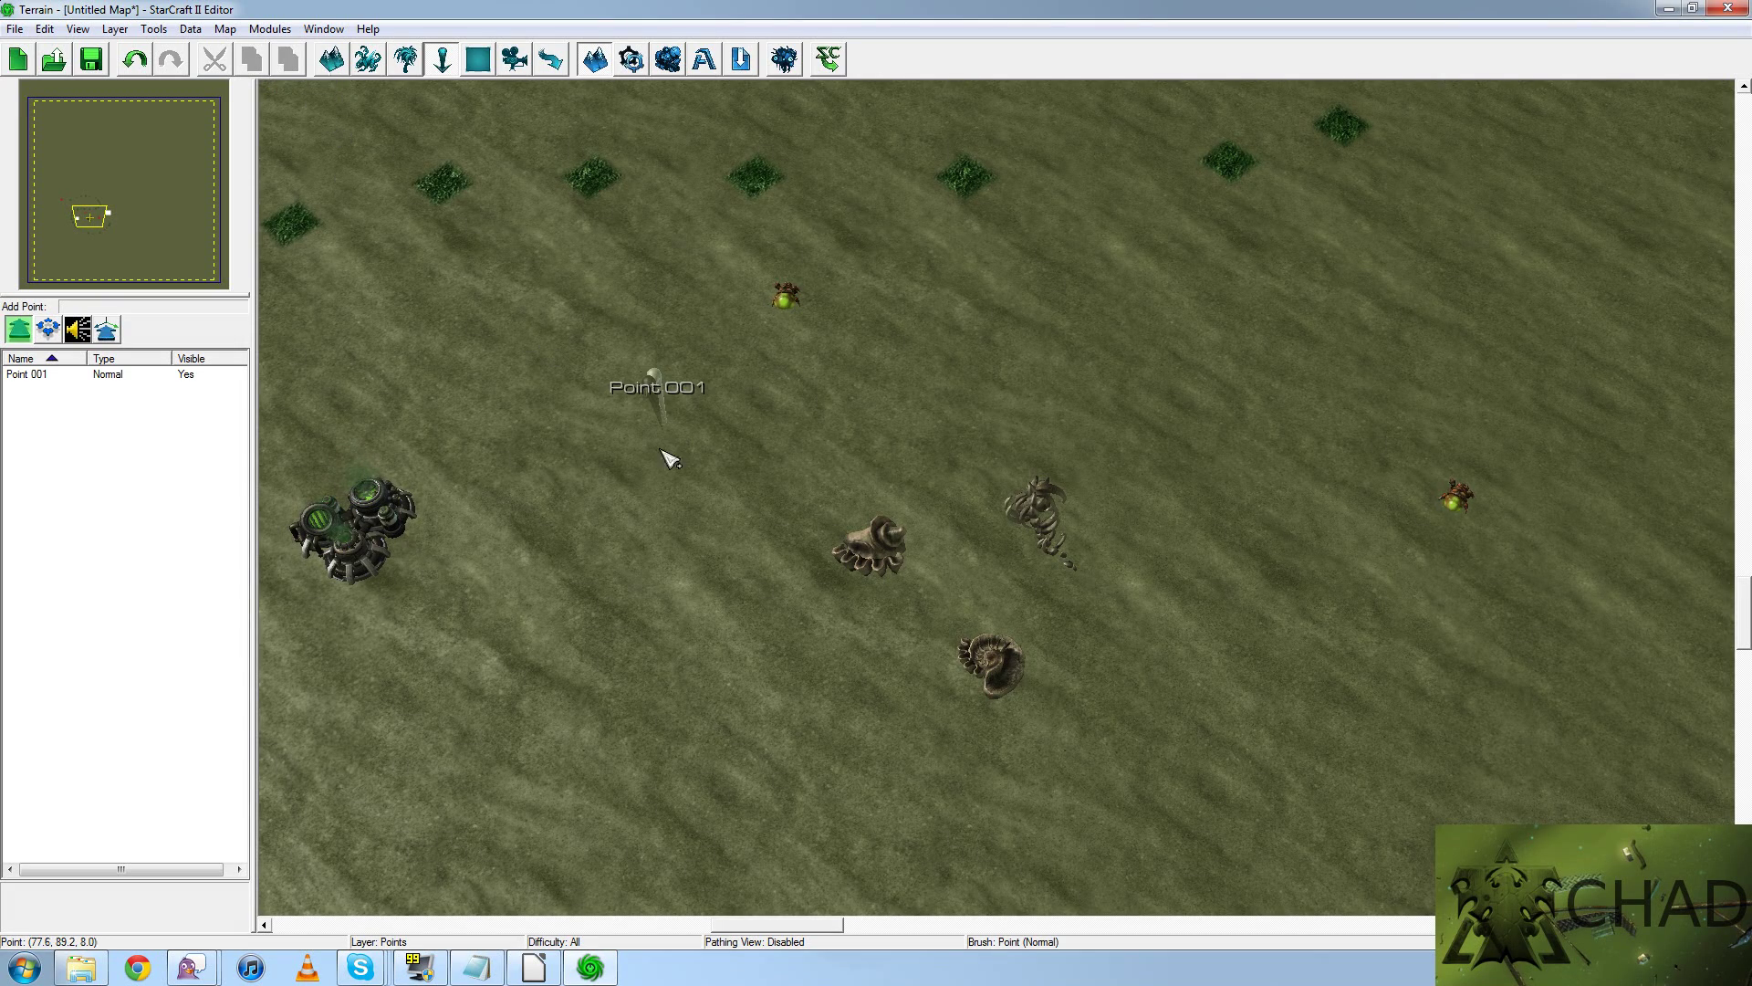
Exit point placement and confirm Allow Cliff Merging is checked under Tools > Brush
key("Escape")
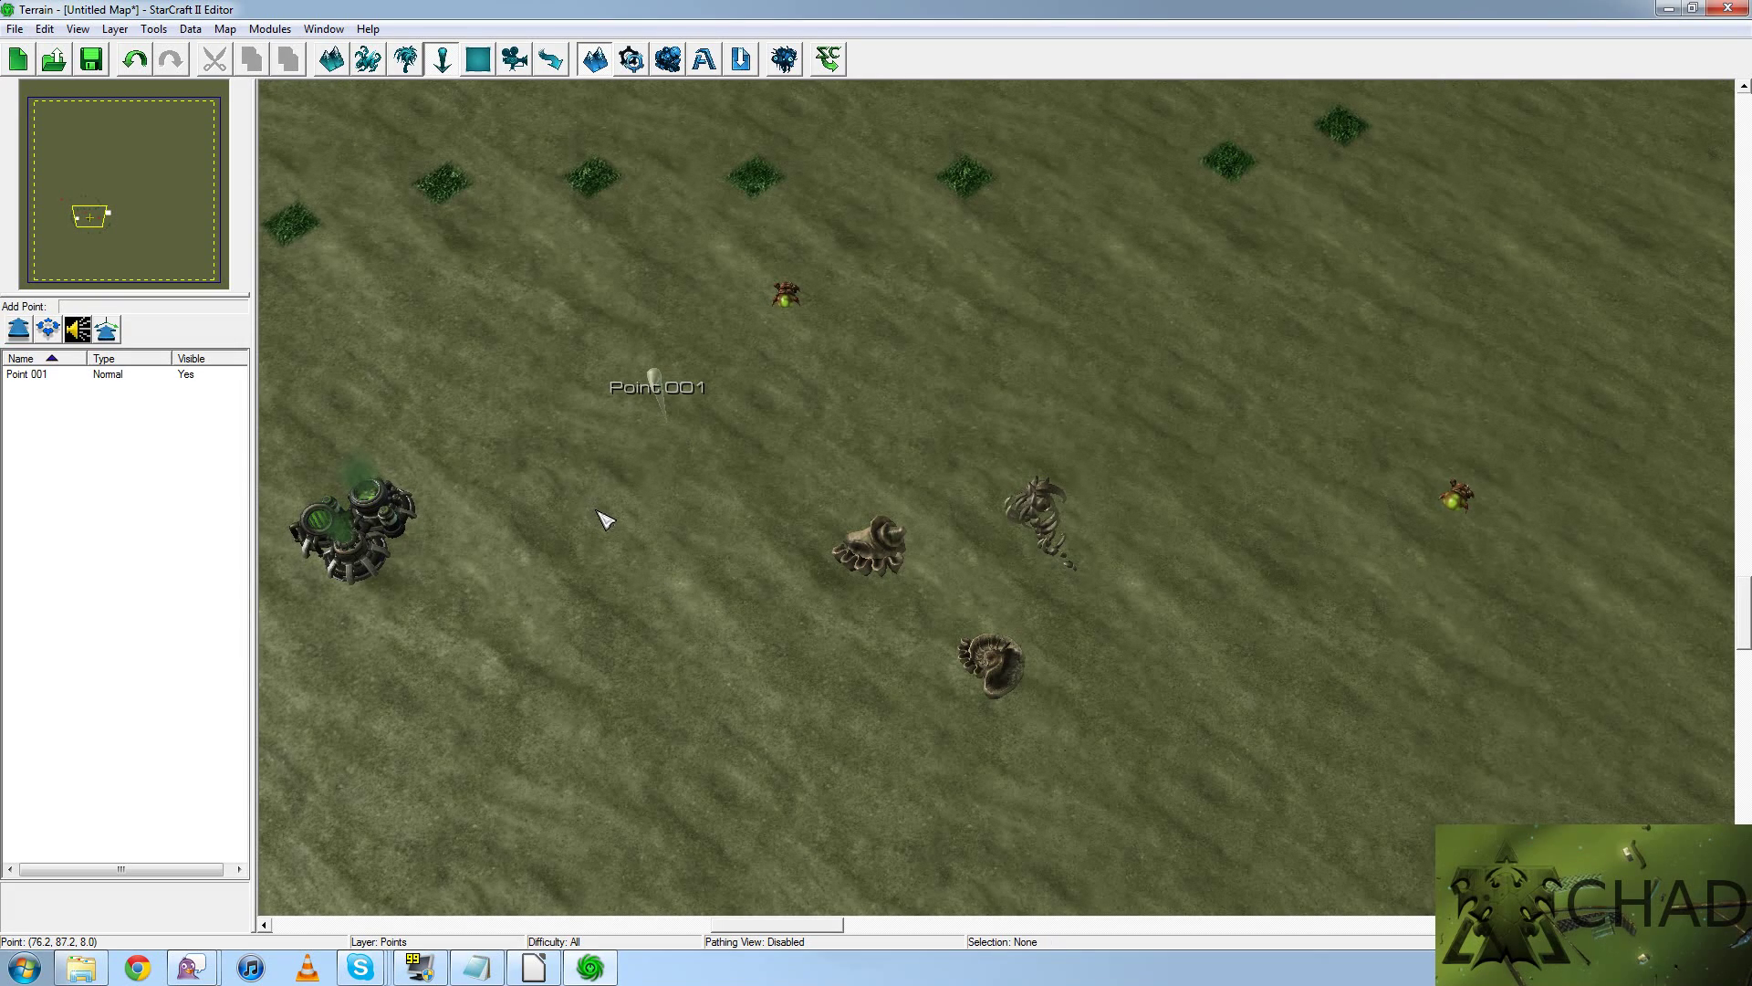
left_click(191, 30)
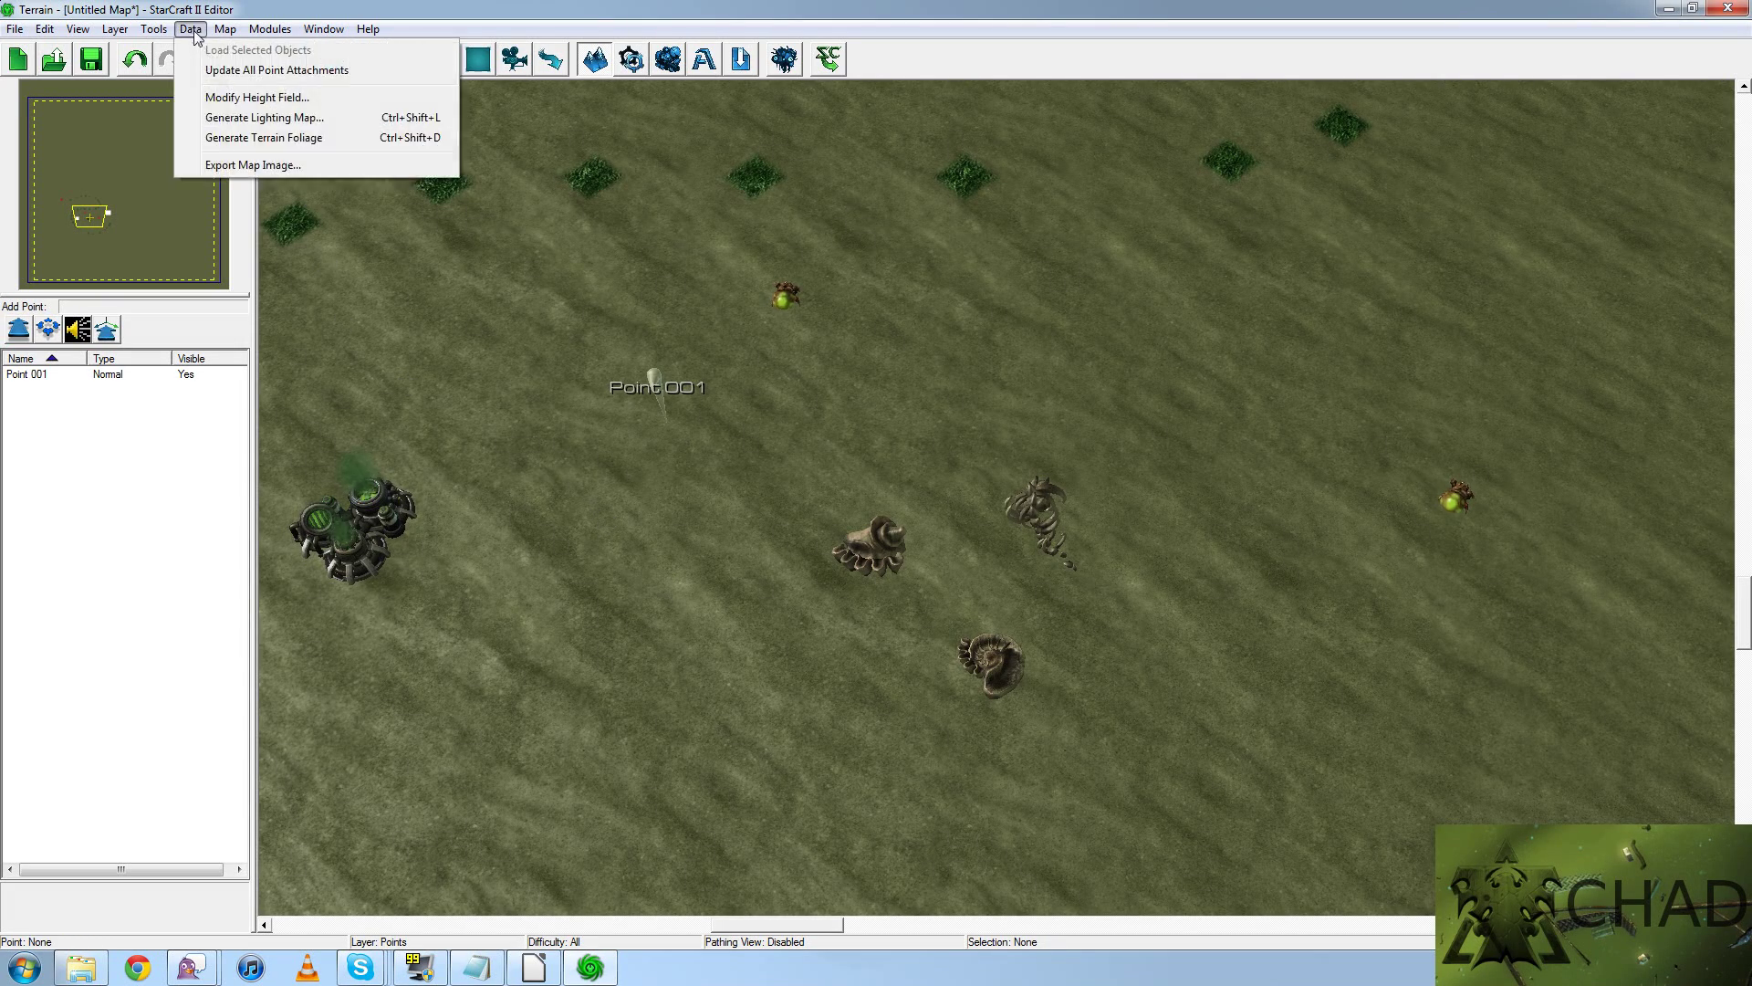
mouse_move(162, 29)
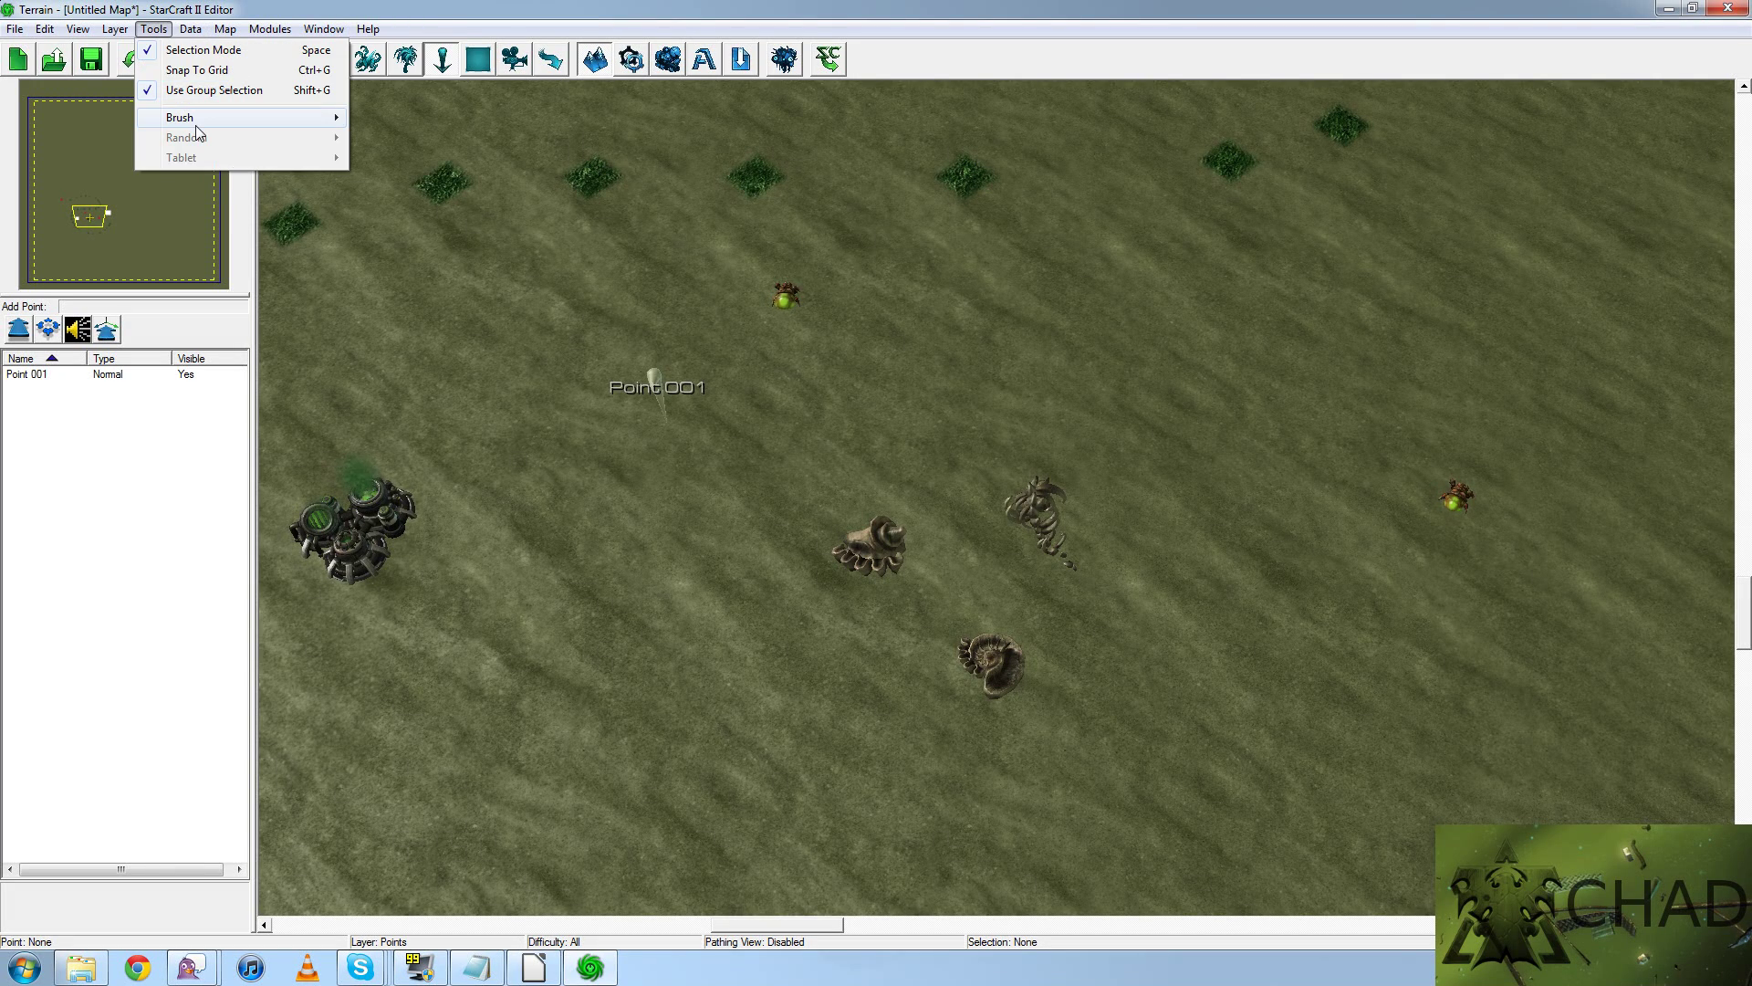
mouse_move(196, 121)
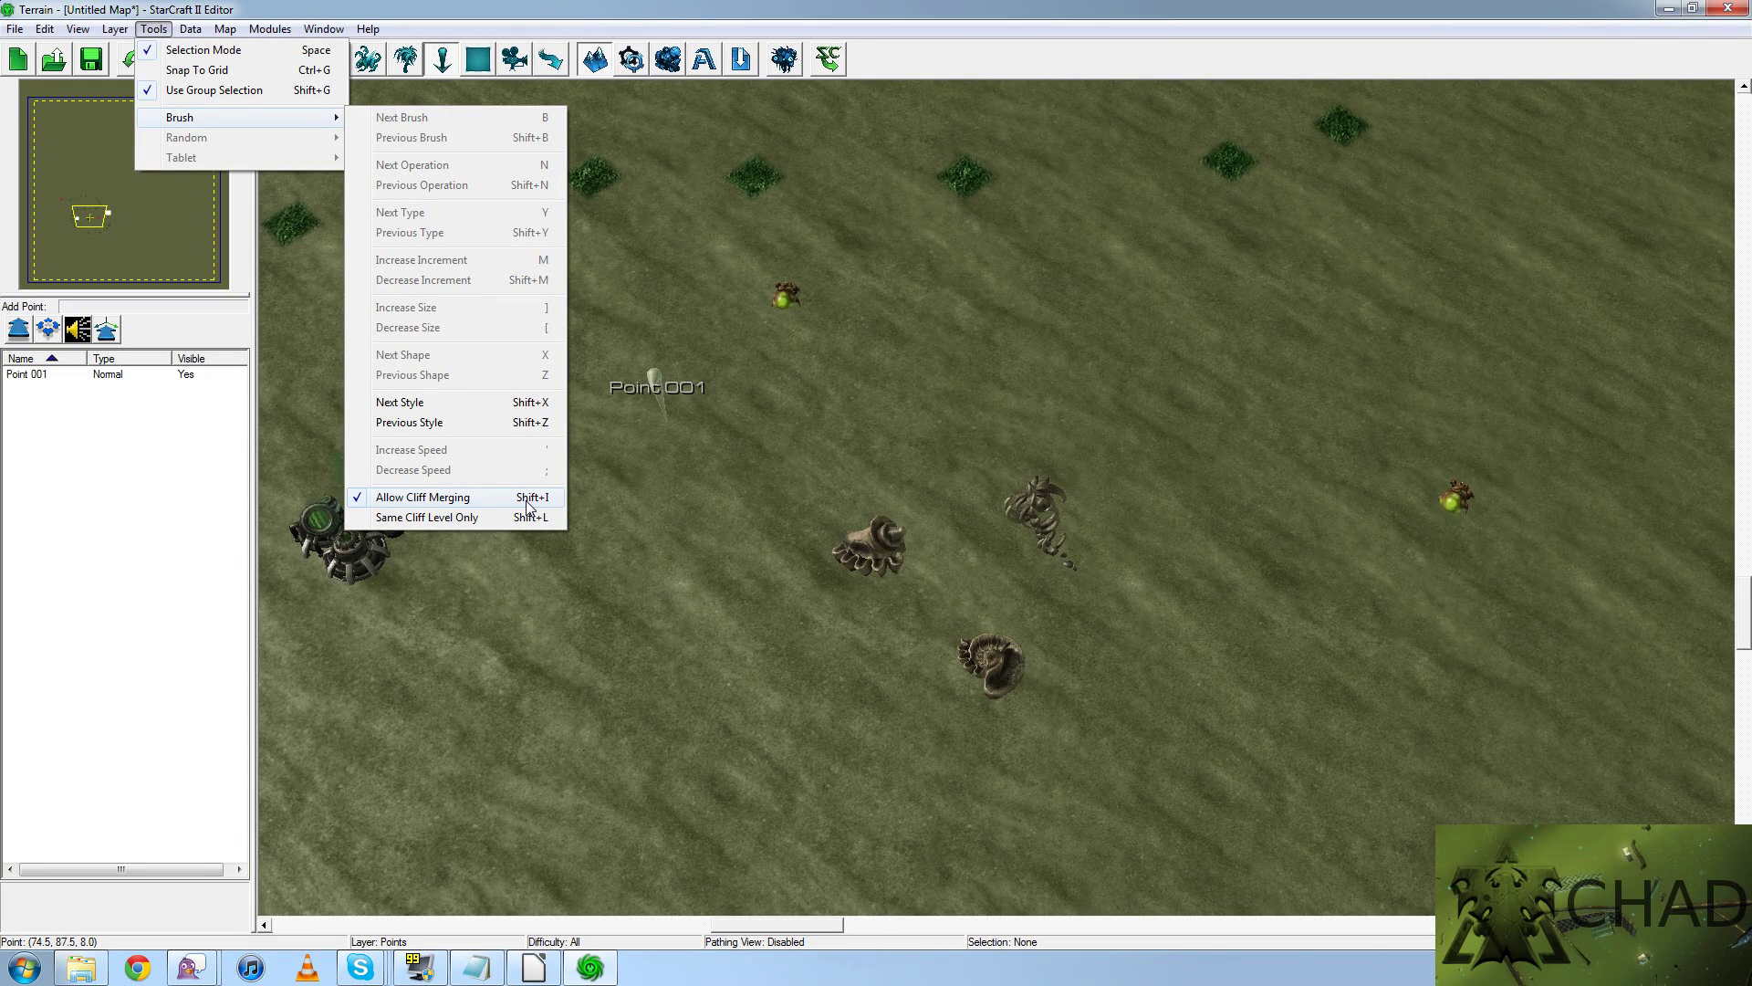
left_click(157, 30)
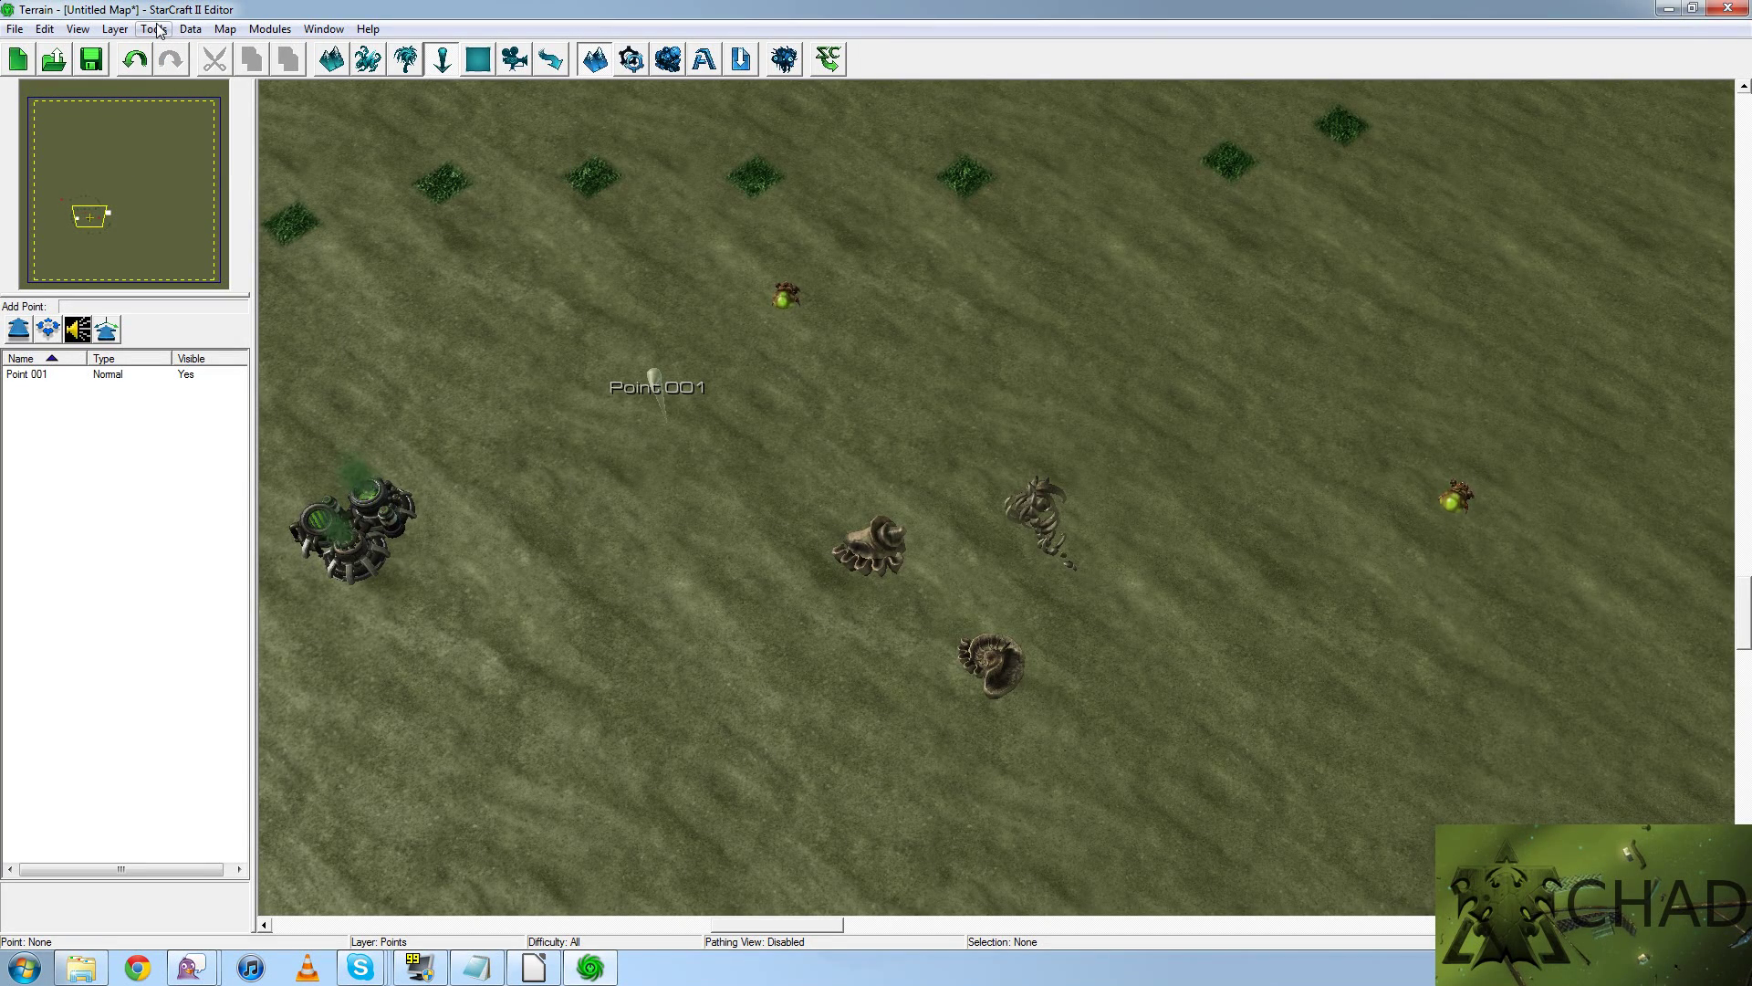
Open File > Preferences and keep the Battle.net region set to Oceanic
left_click(15, 29)
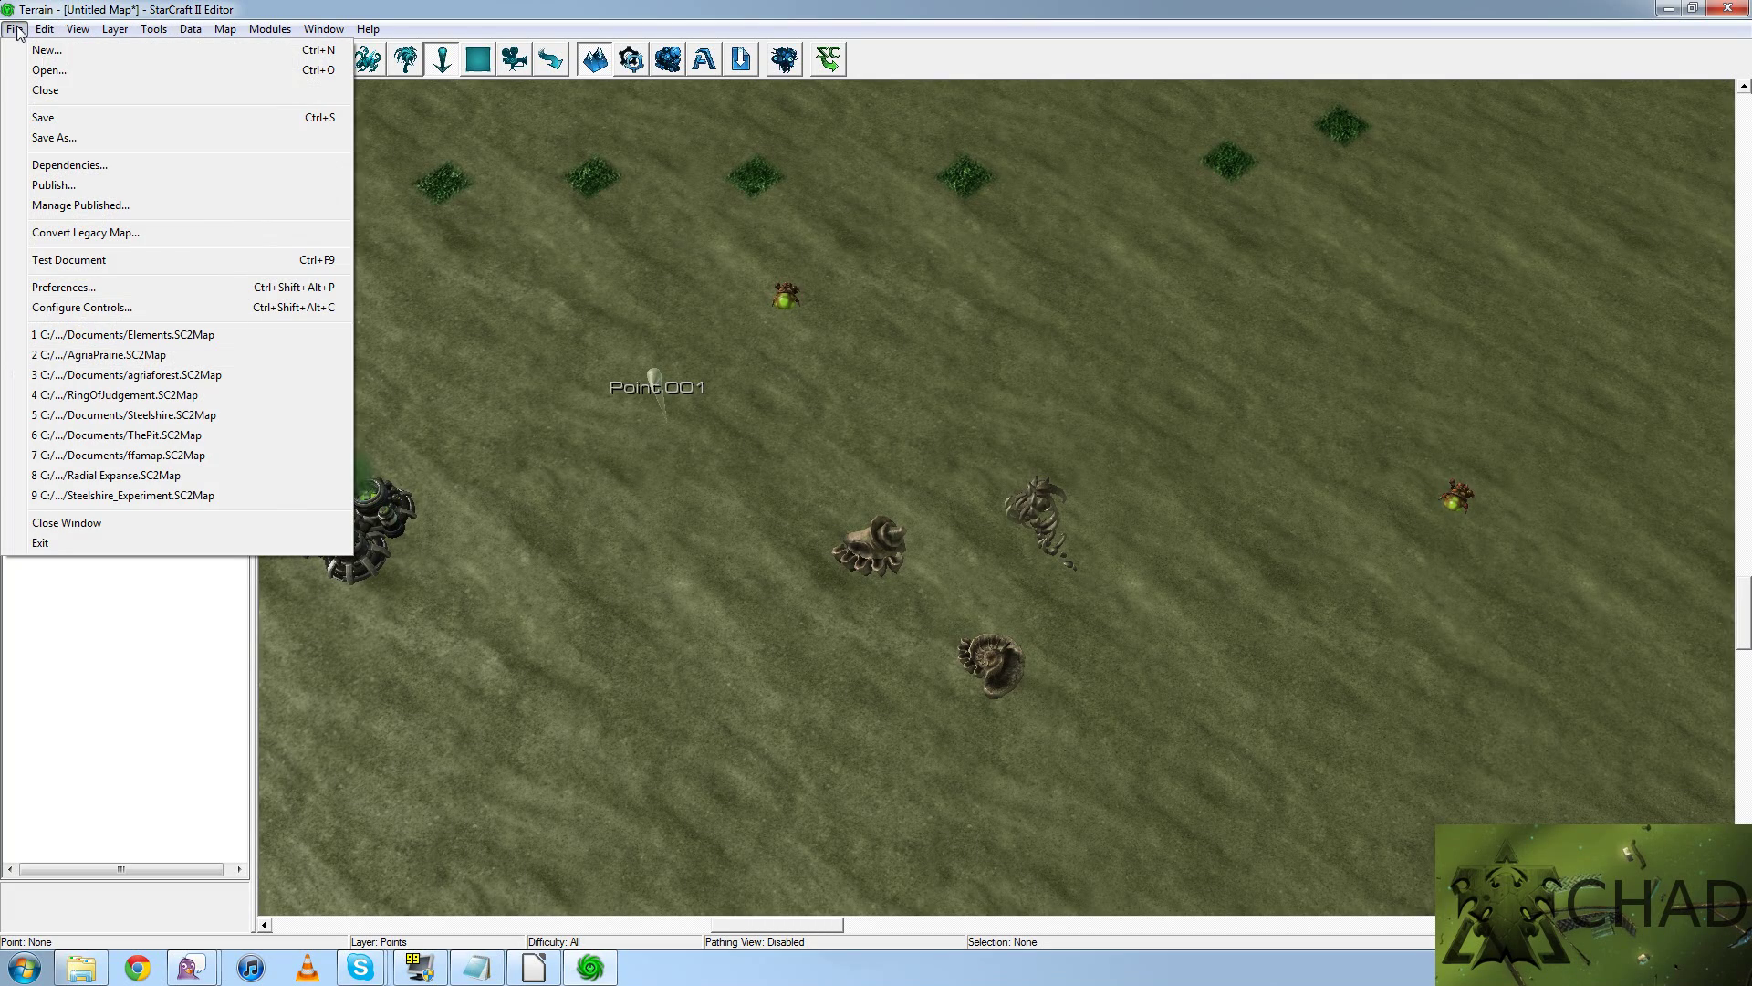
left_click(64, 287)
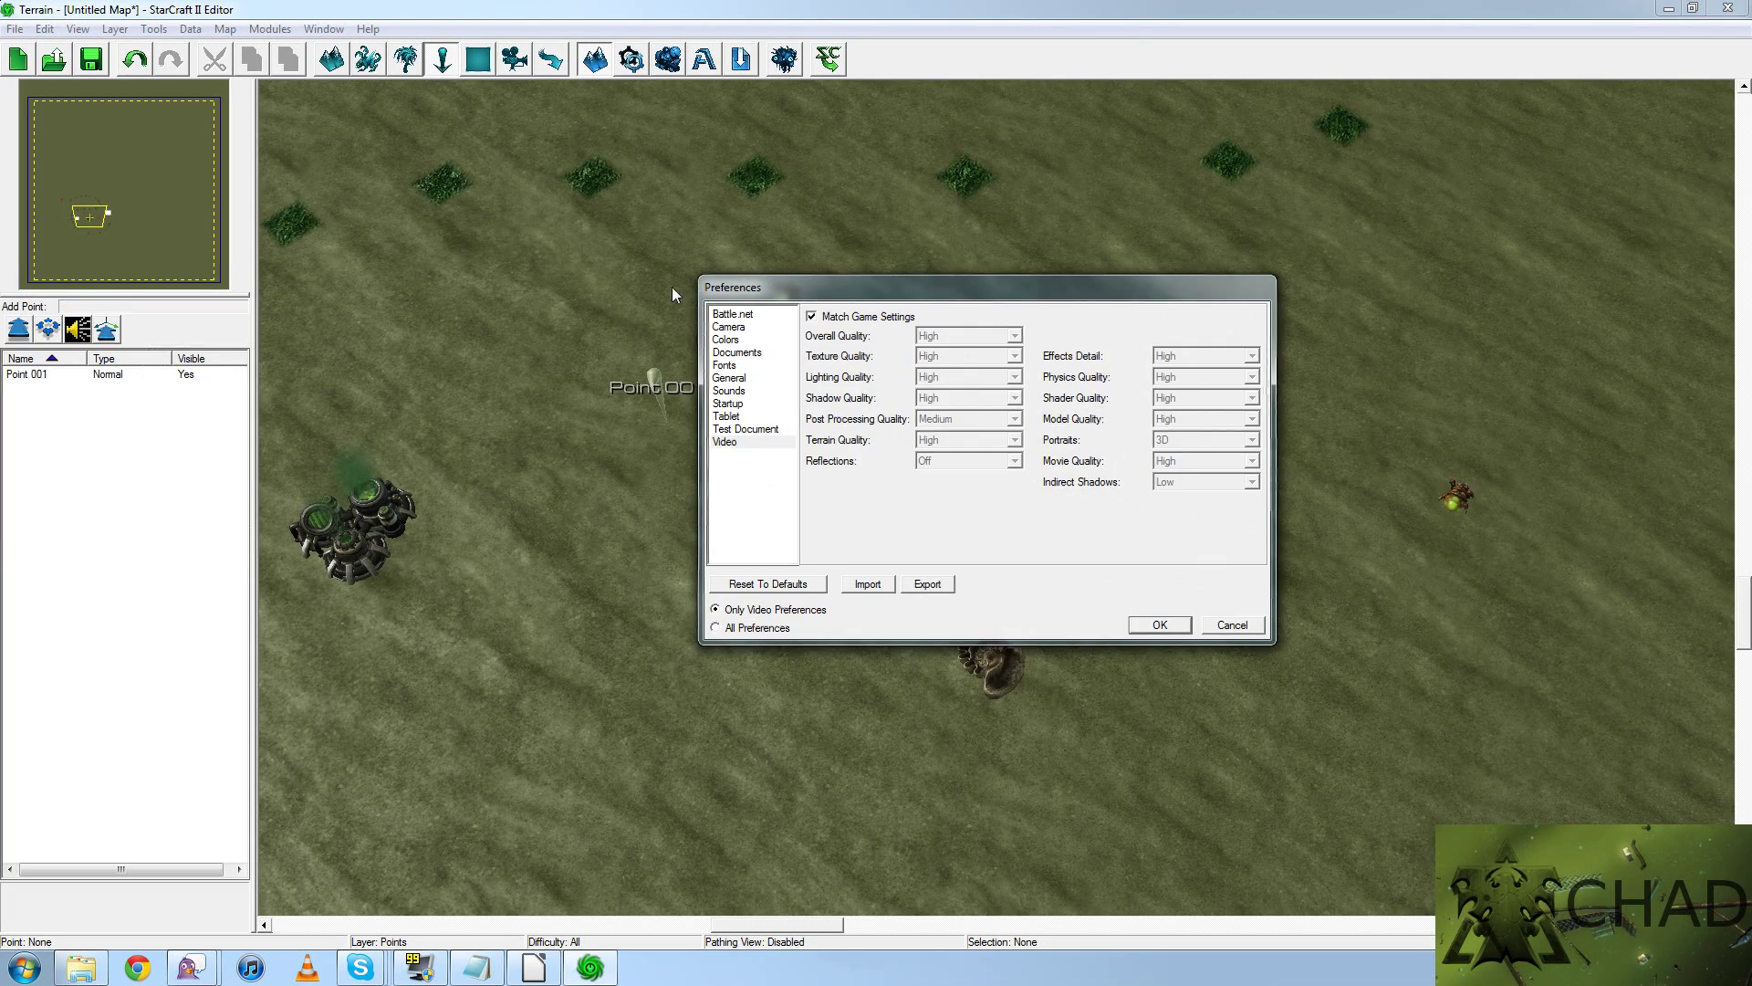
left_click(763, 315)
left_click(761, 325)
left_click(763, 314)
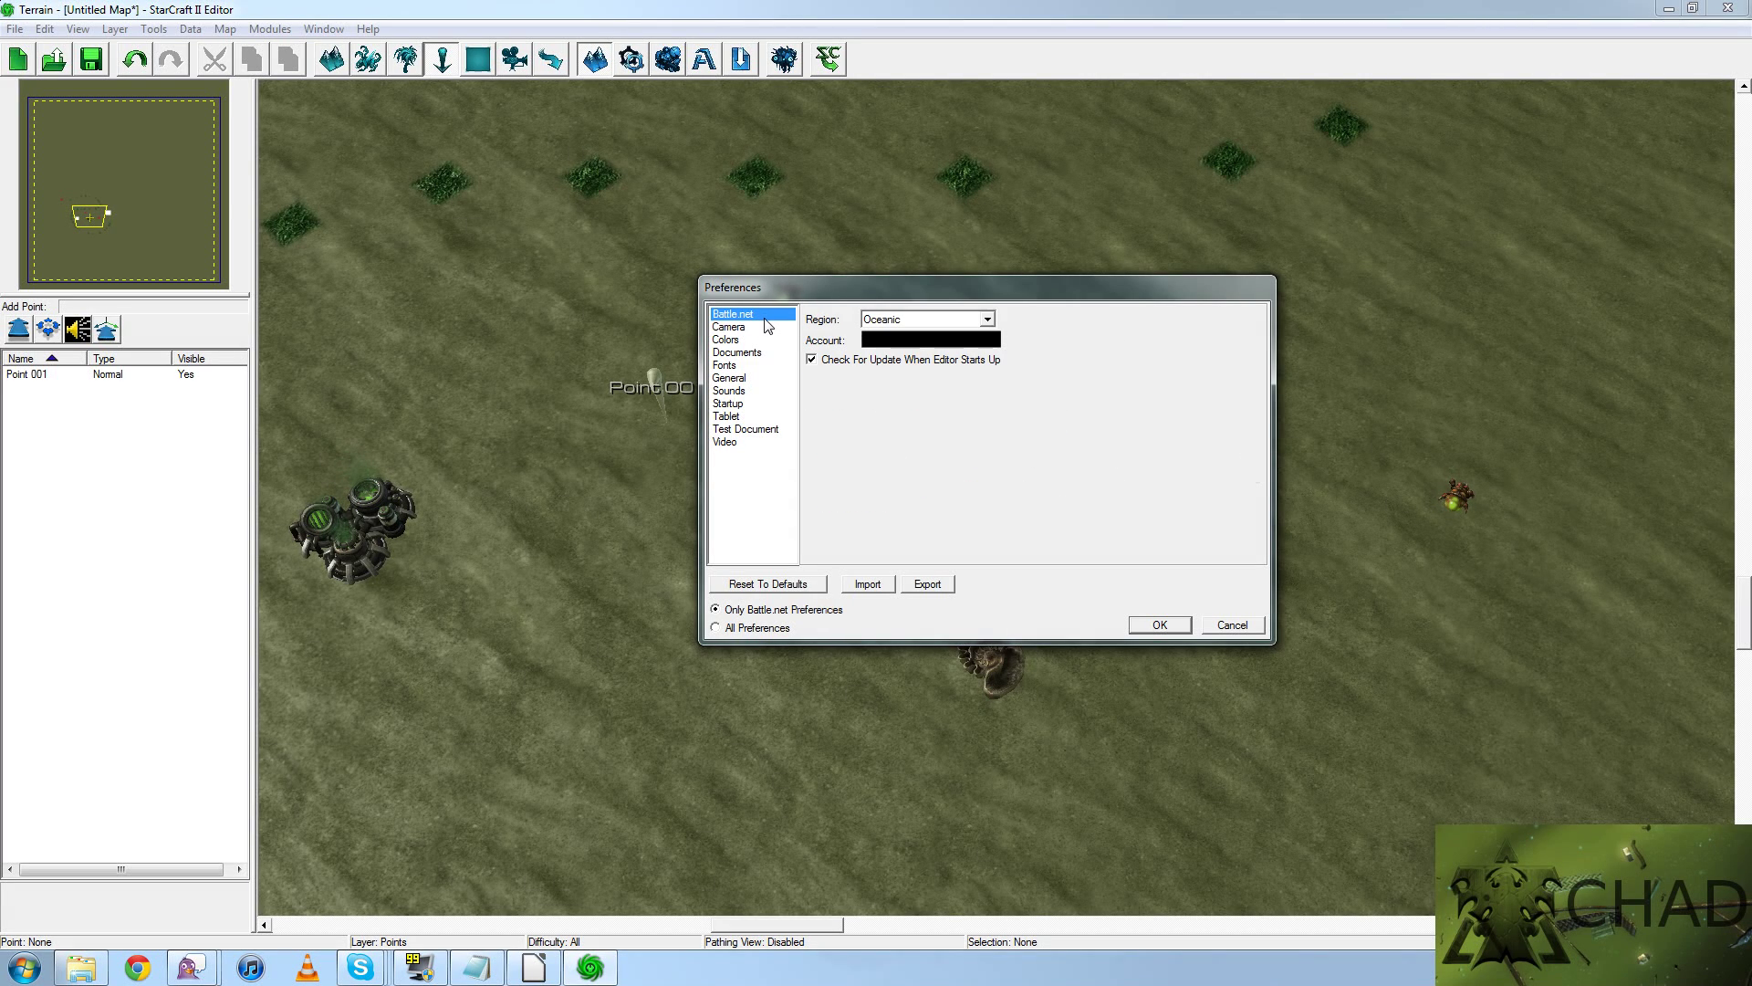
left_click(960, 322)
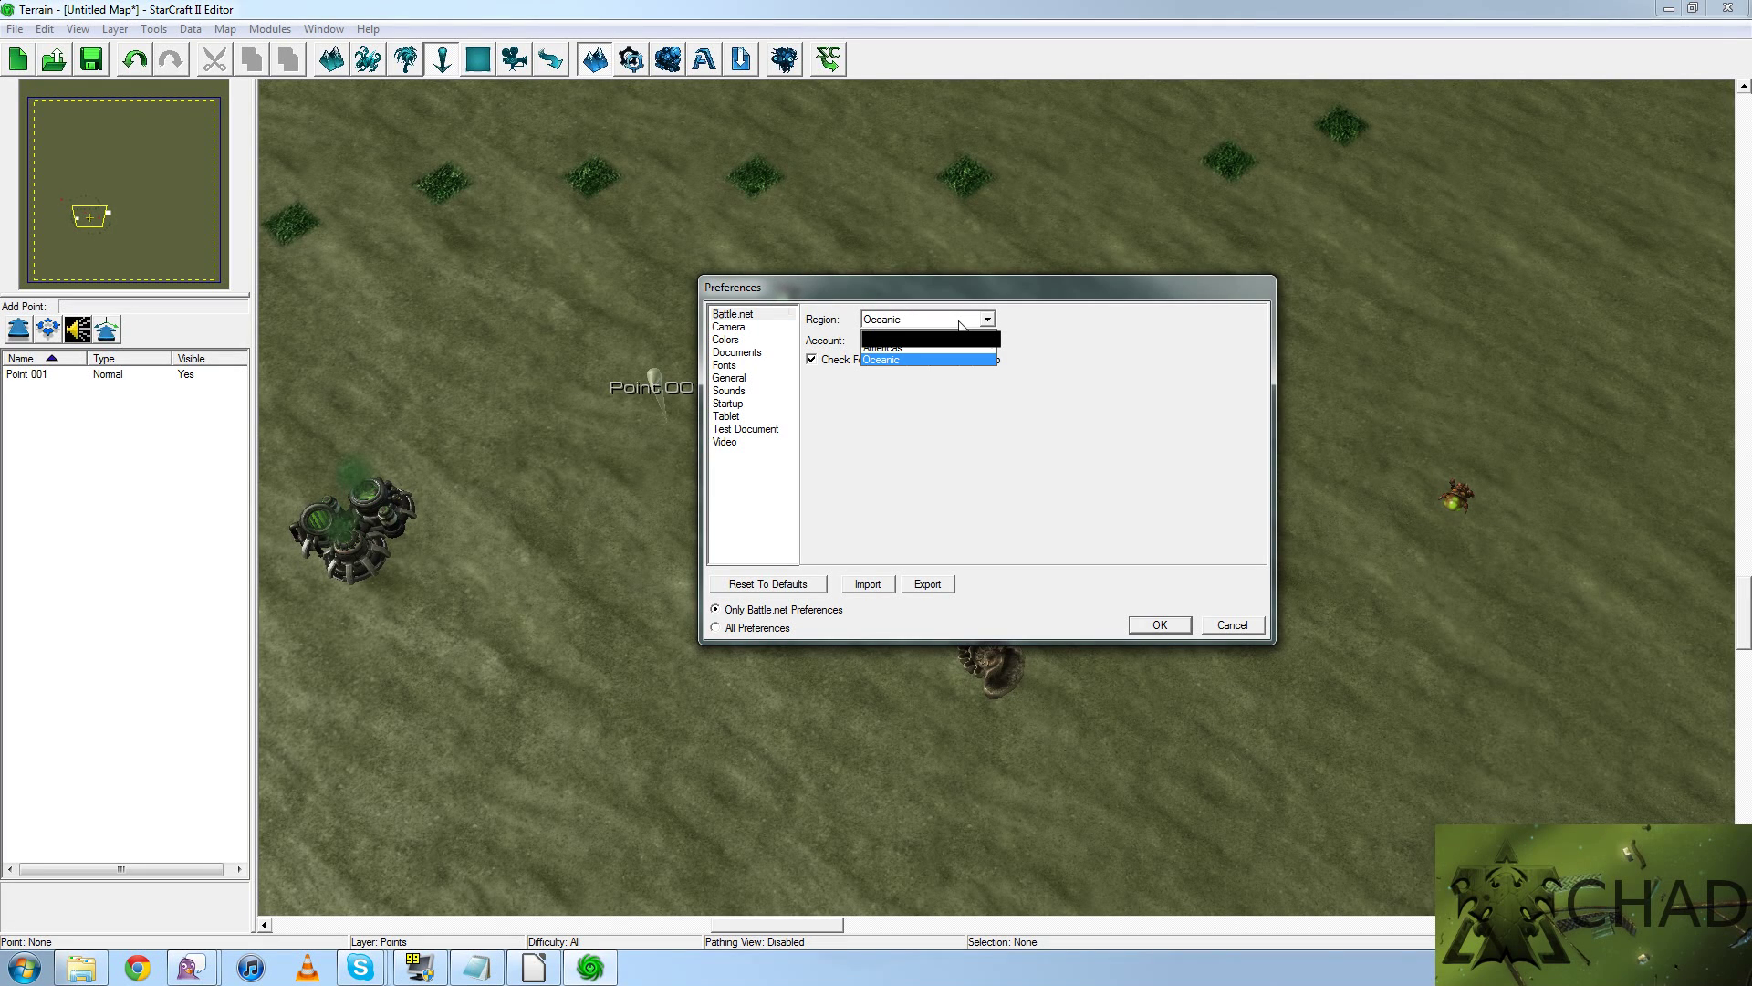
left_click(960, 321)
left_click(960, 321)
left_click(979, 321)
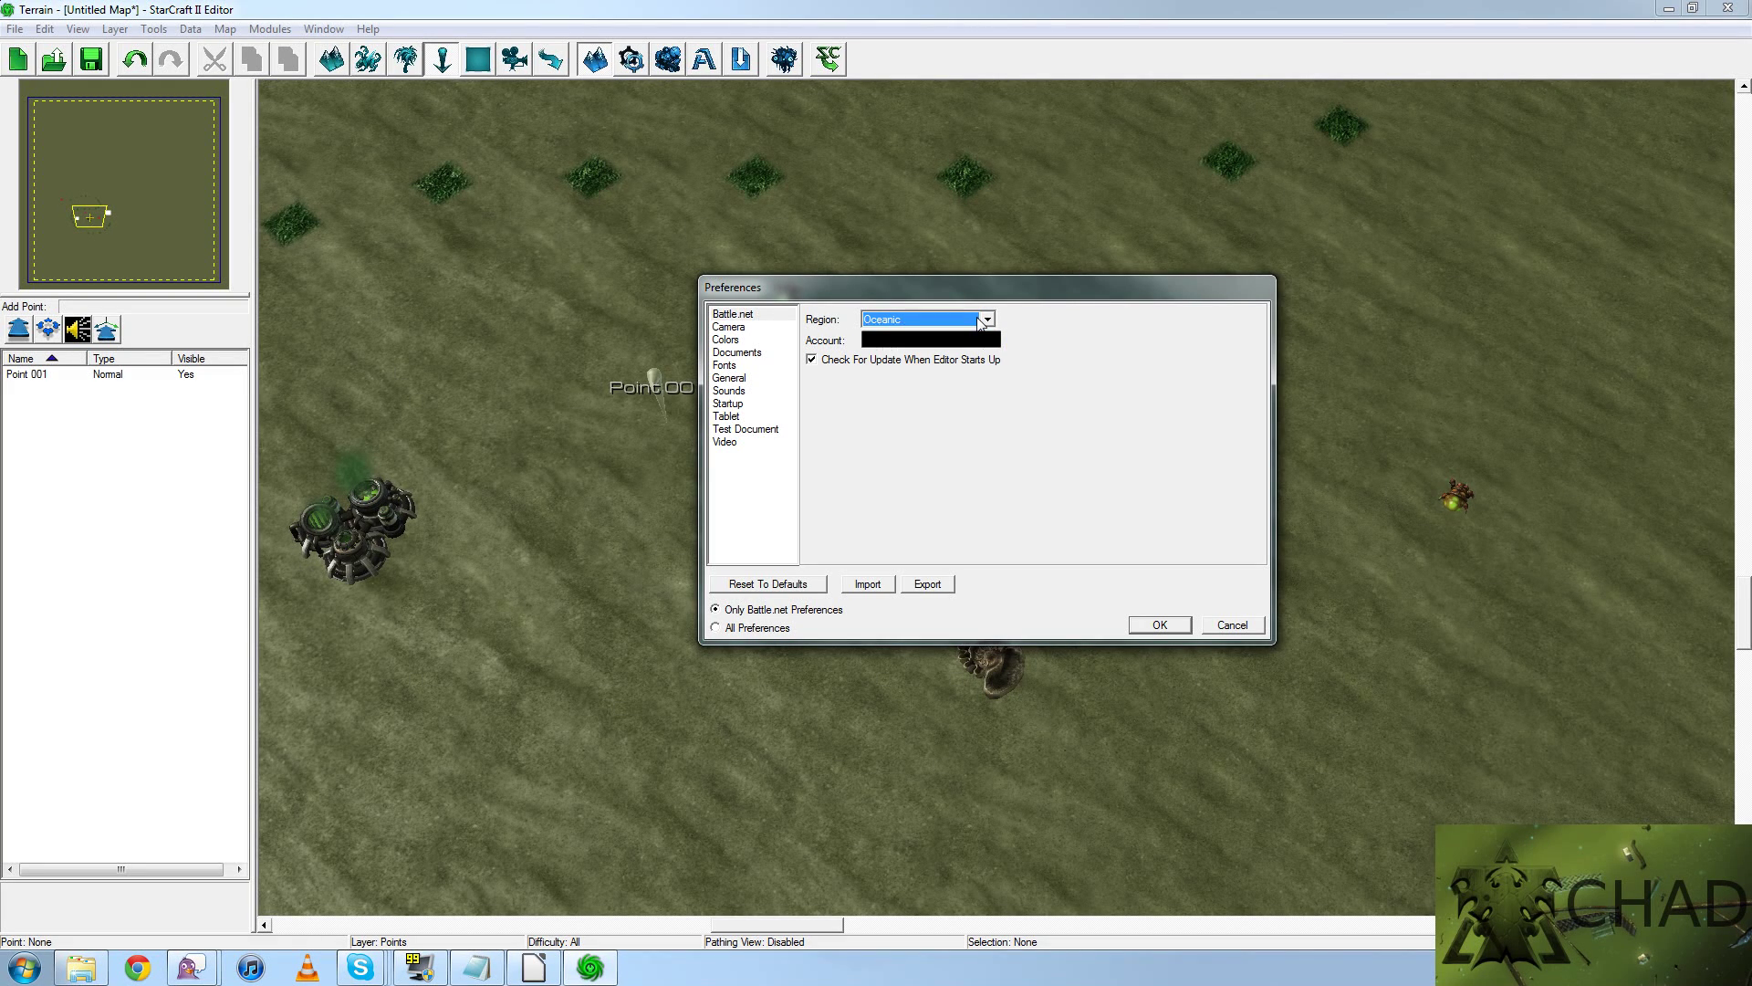
left_click(900, 469)
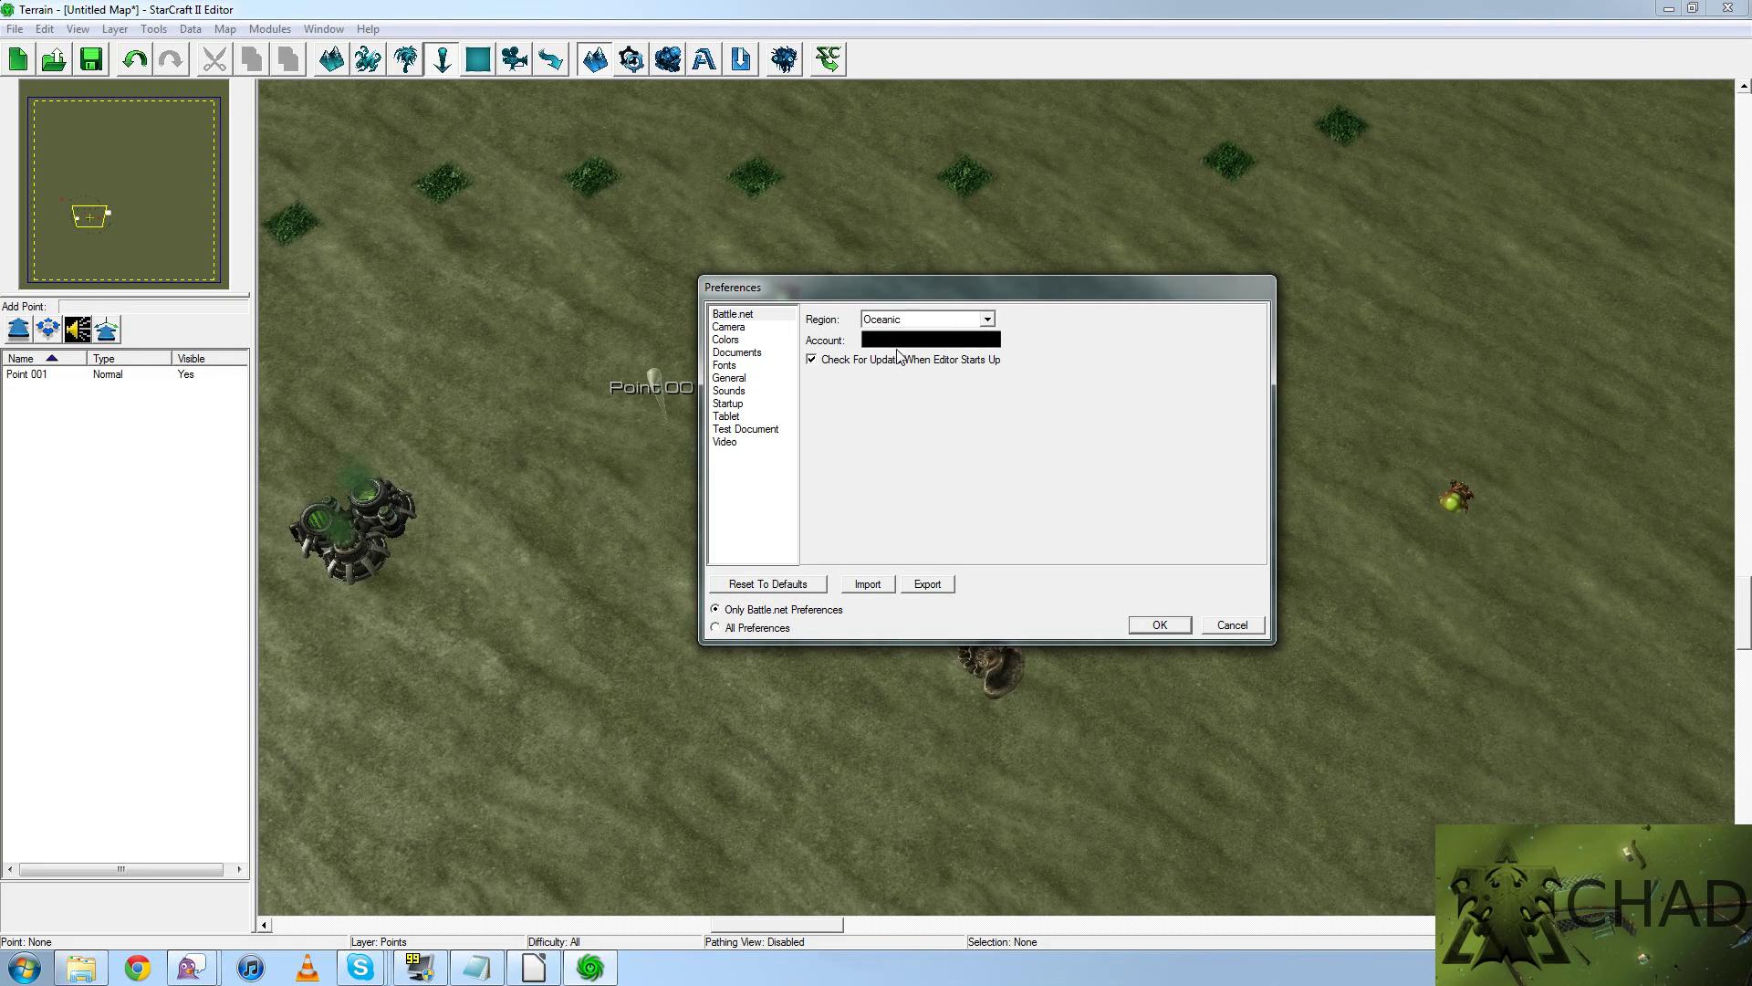
Review the Camera and Colors preference pages, selecting the first colour entry
left_click(740, 330)
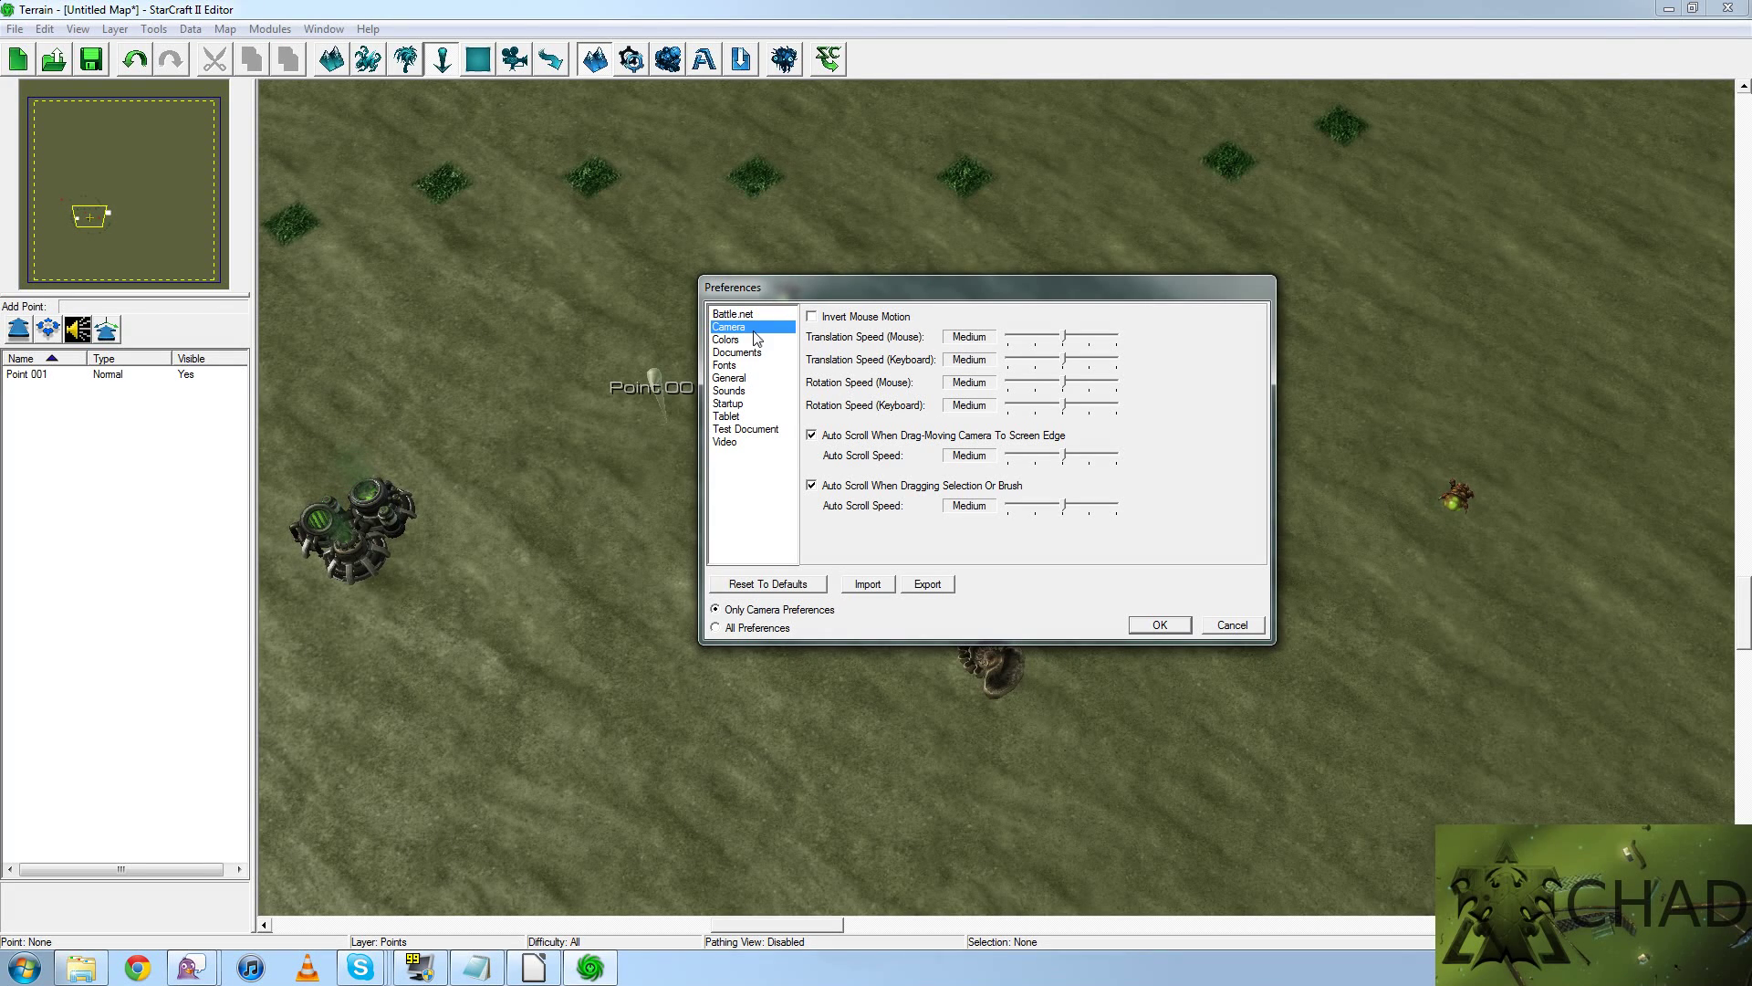
left_click(742, 343)
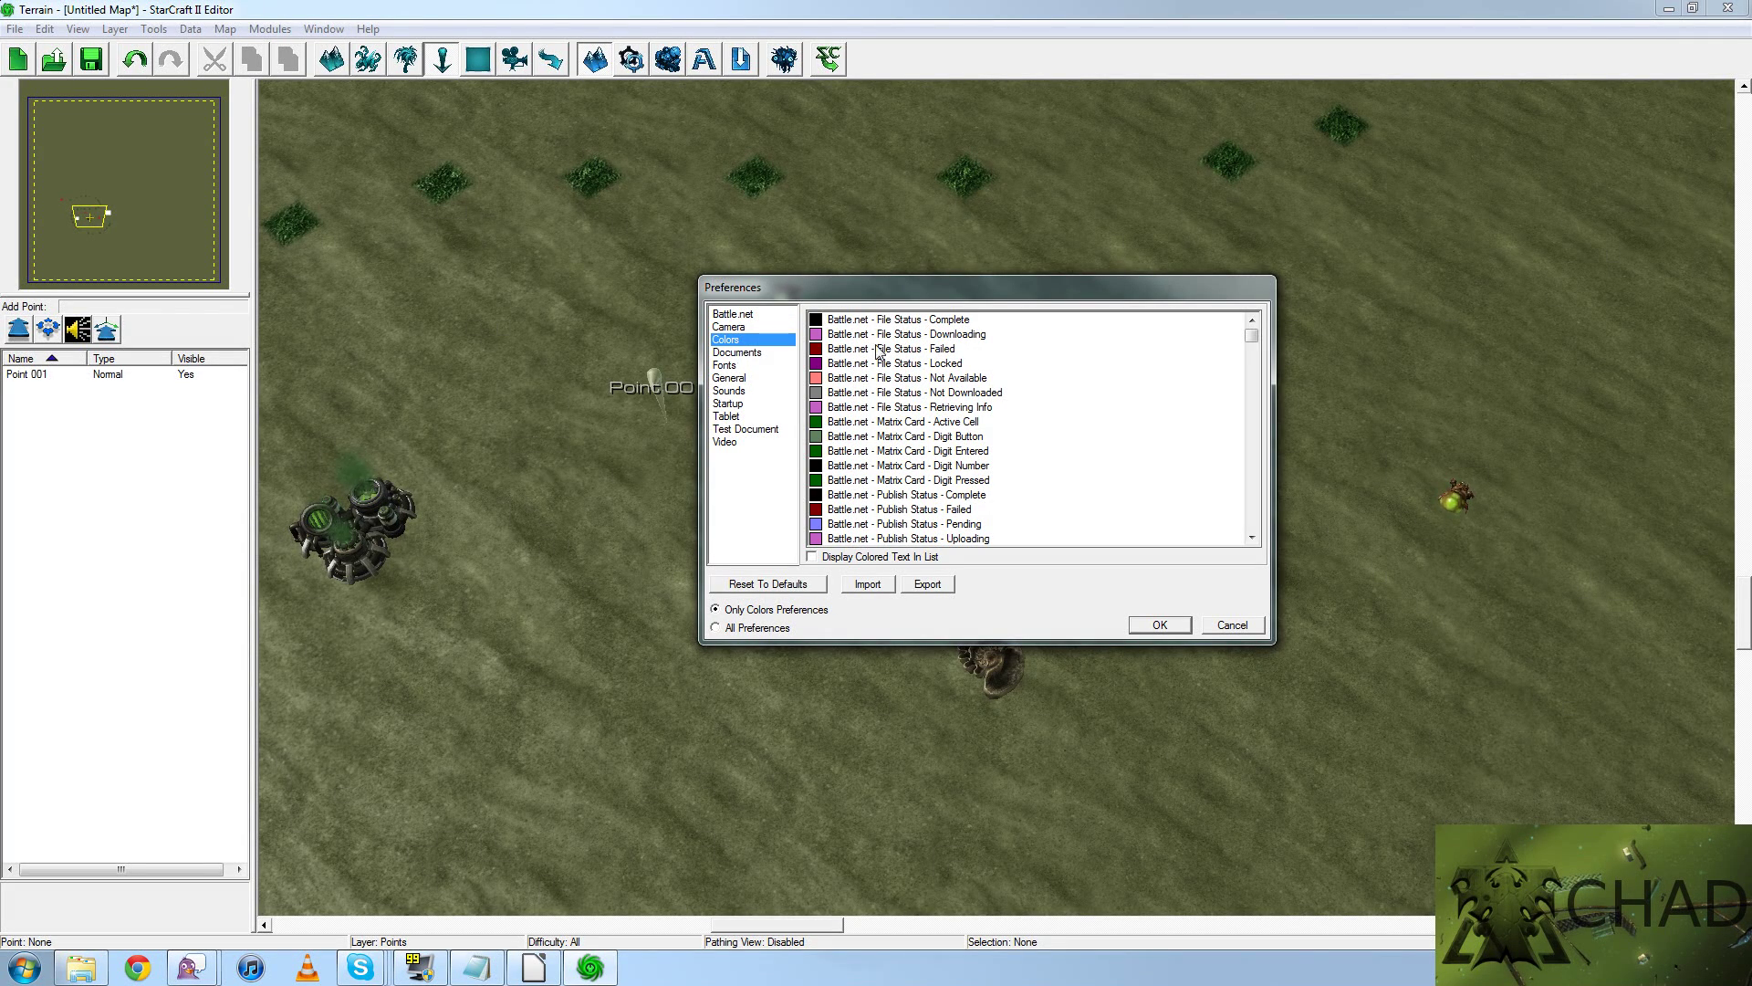
left_click(1253, 342)
left_click_drag(1254, 343, 1255, 431)
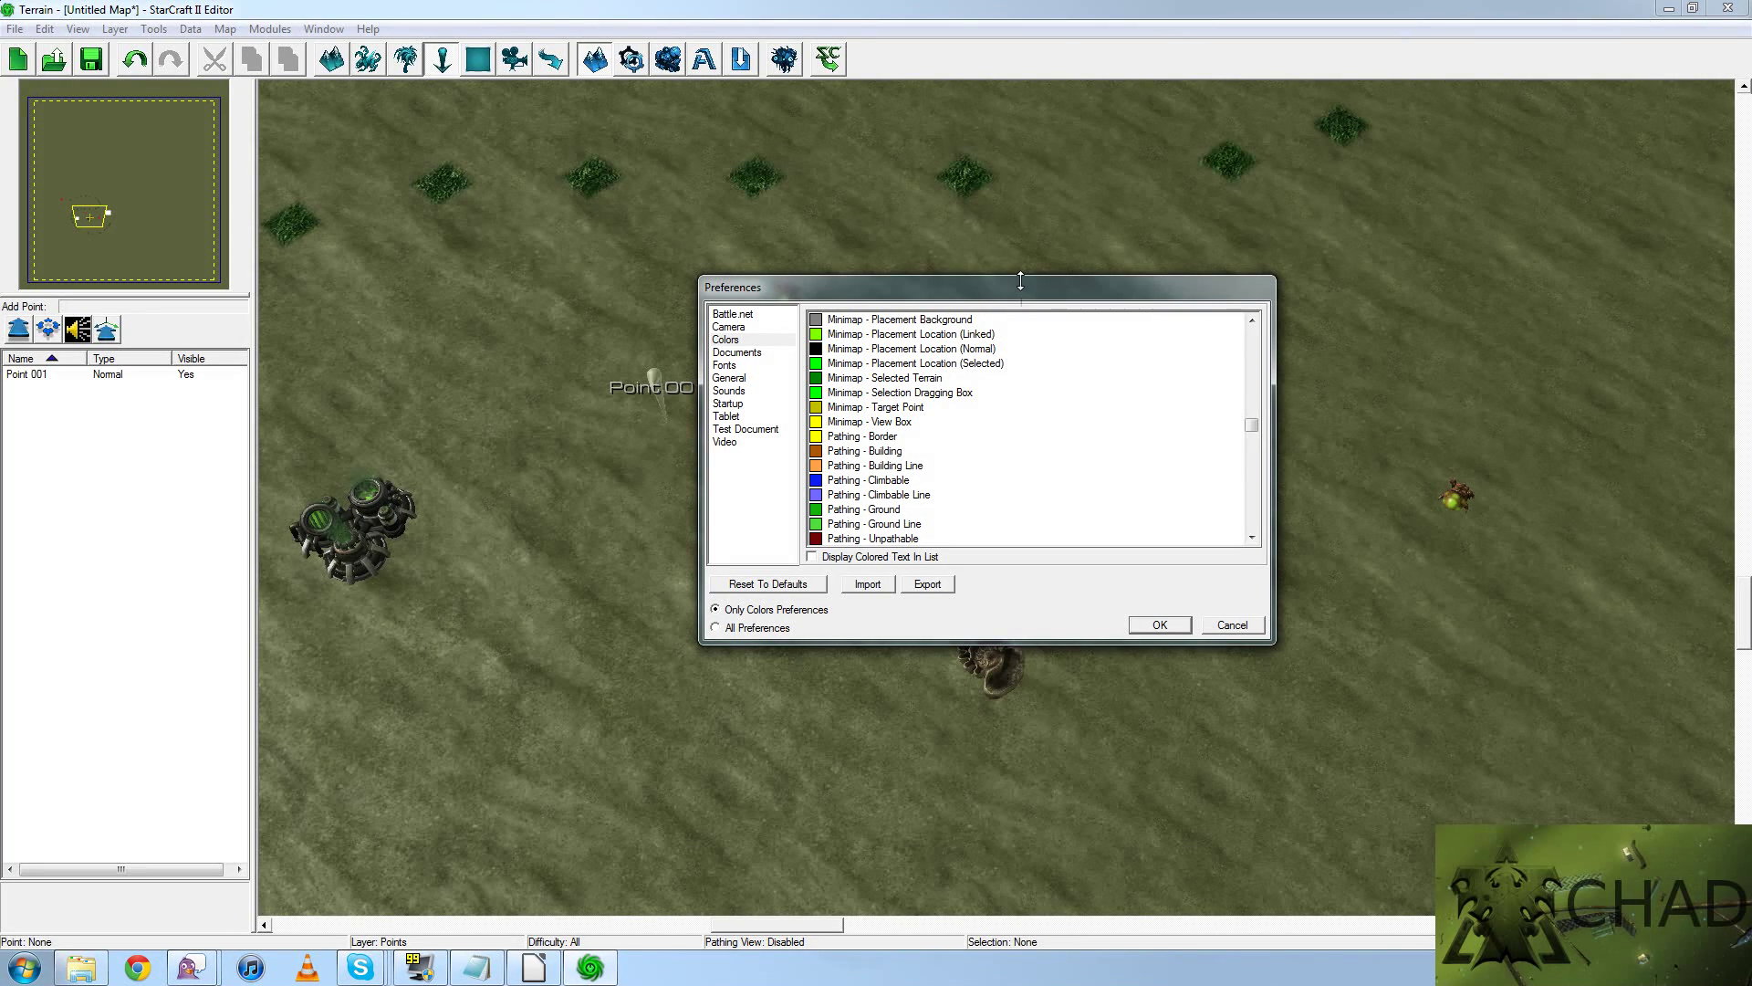
Step through Documents, Fonts, General, Sounds, Startup and Tablet, ending on Test Document
left_click(757, 357)
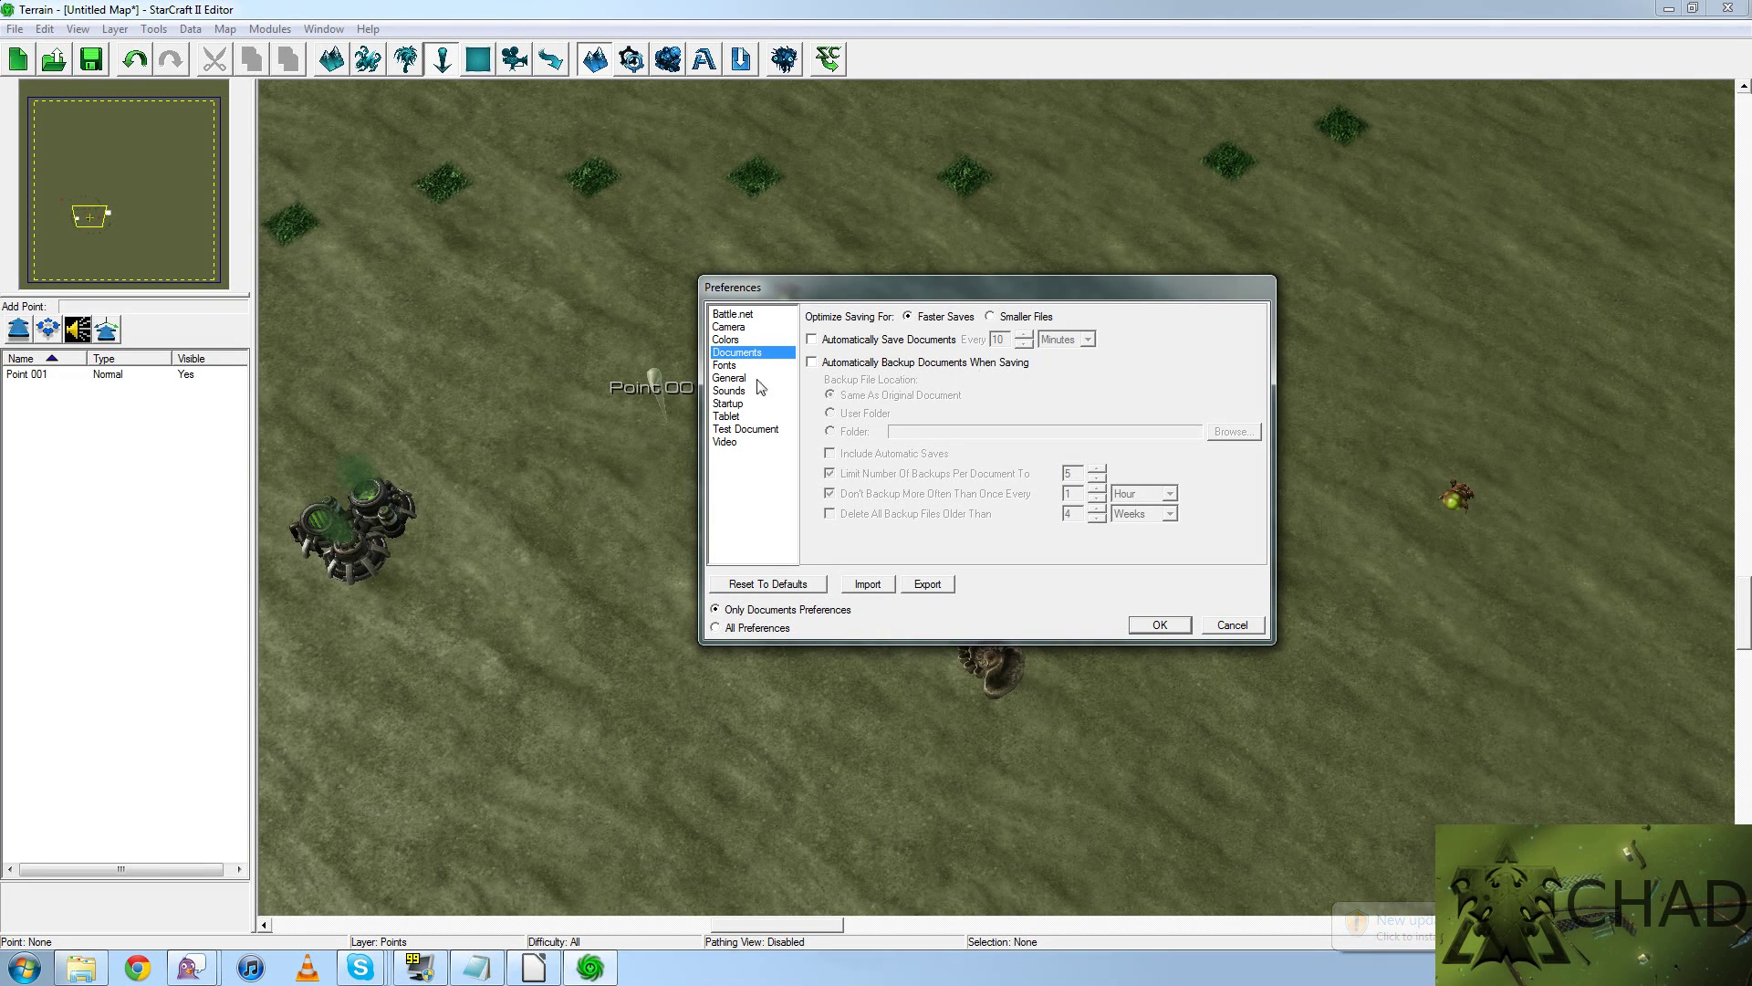
left_click(728, 367)
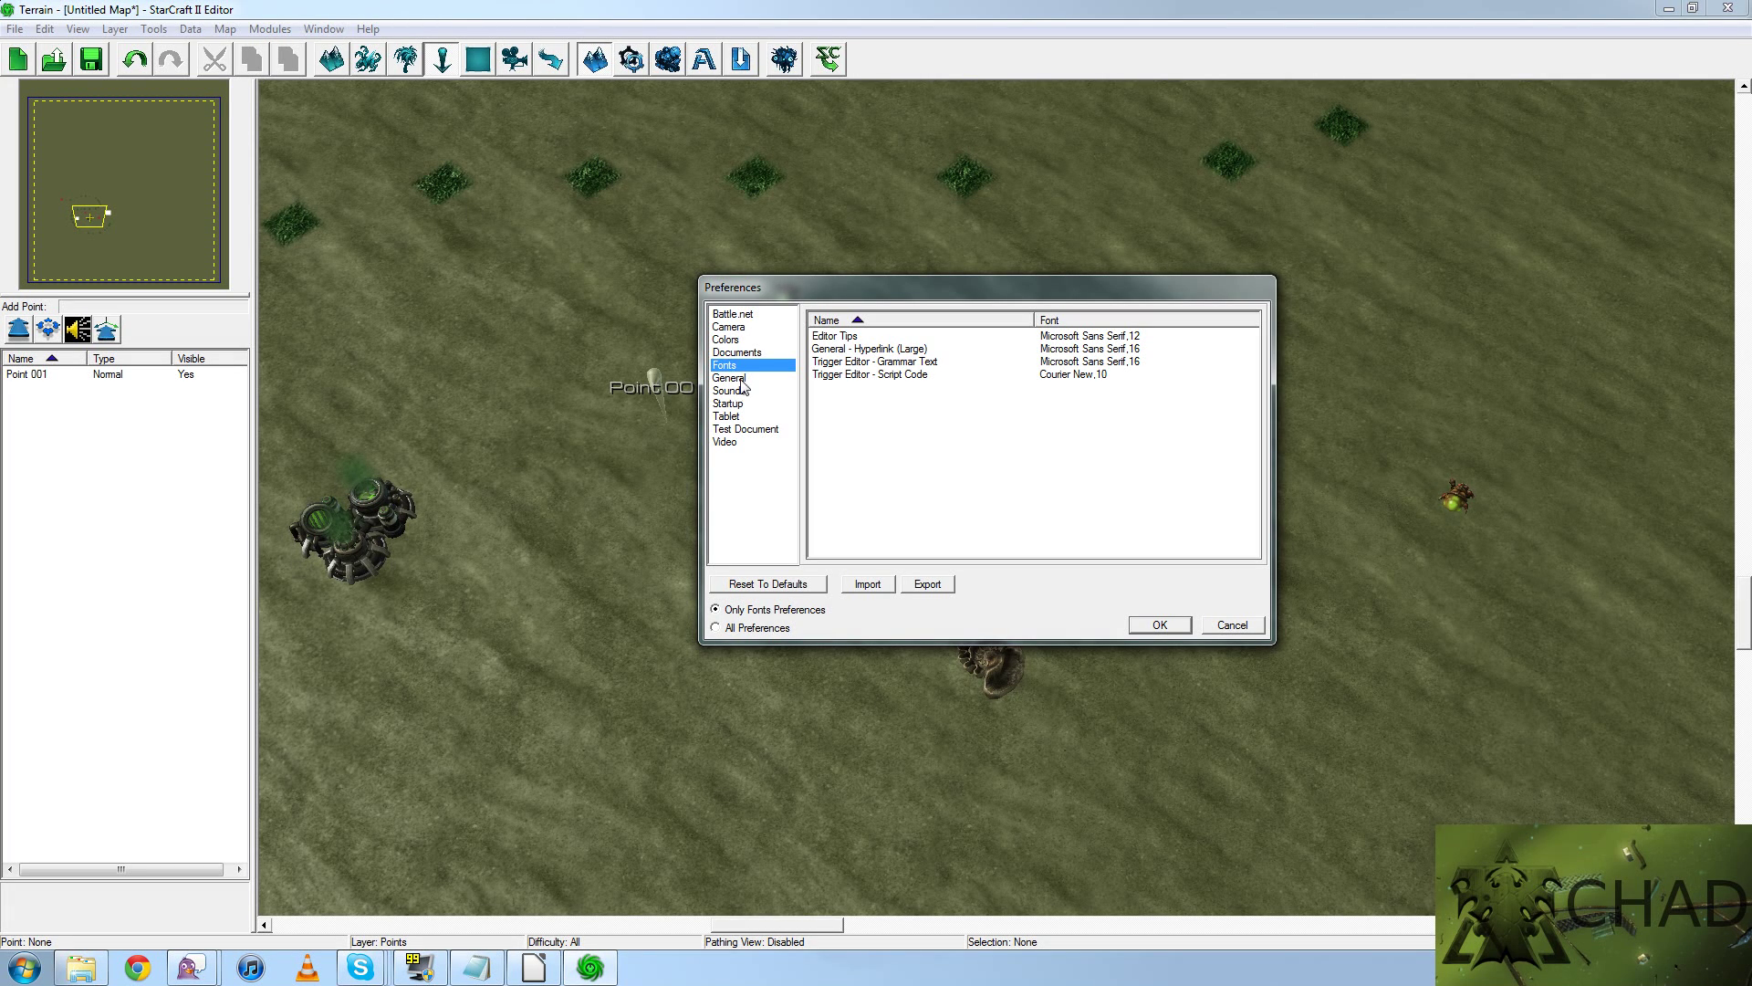
left_click(742, 380)
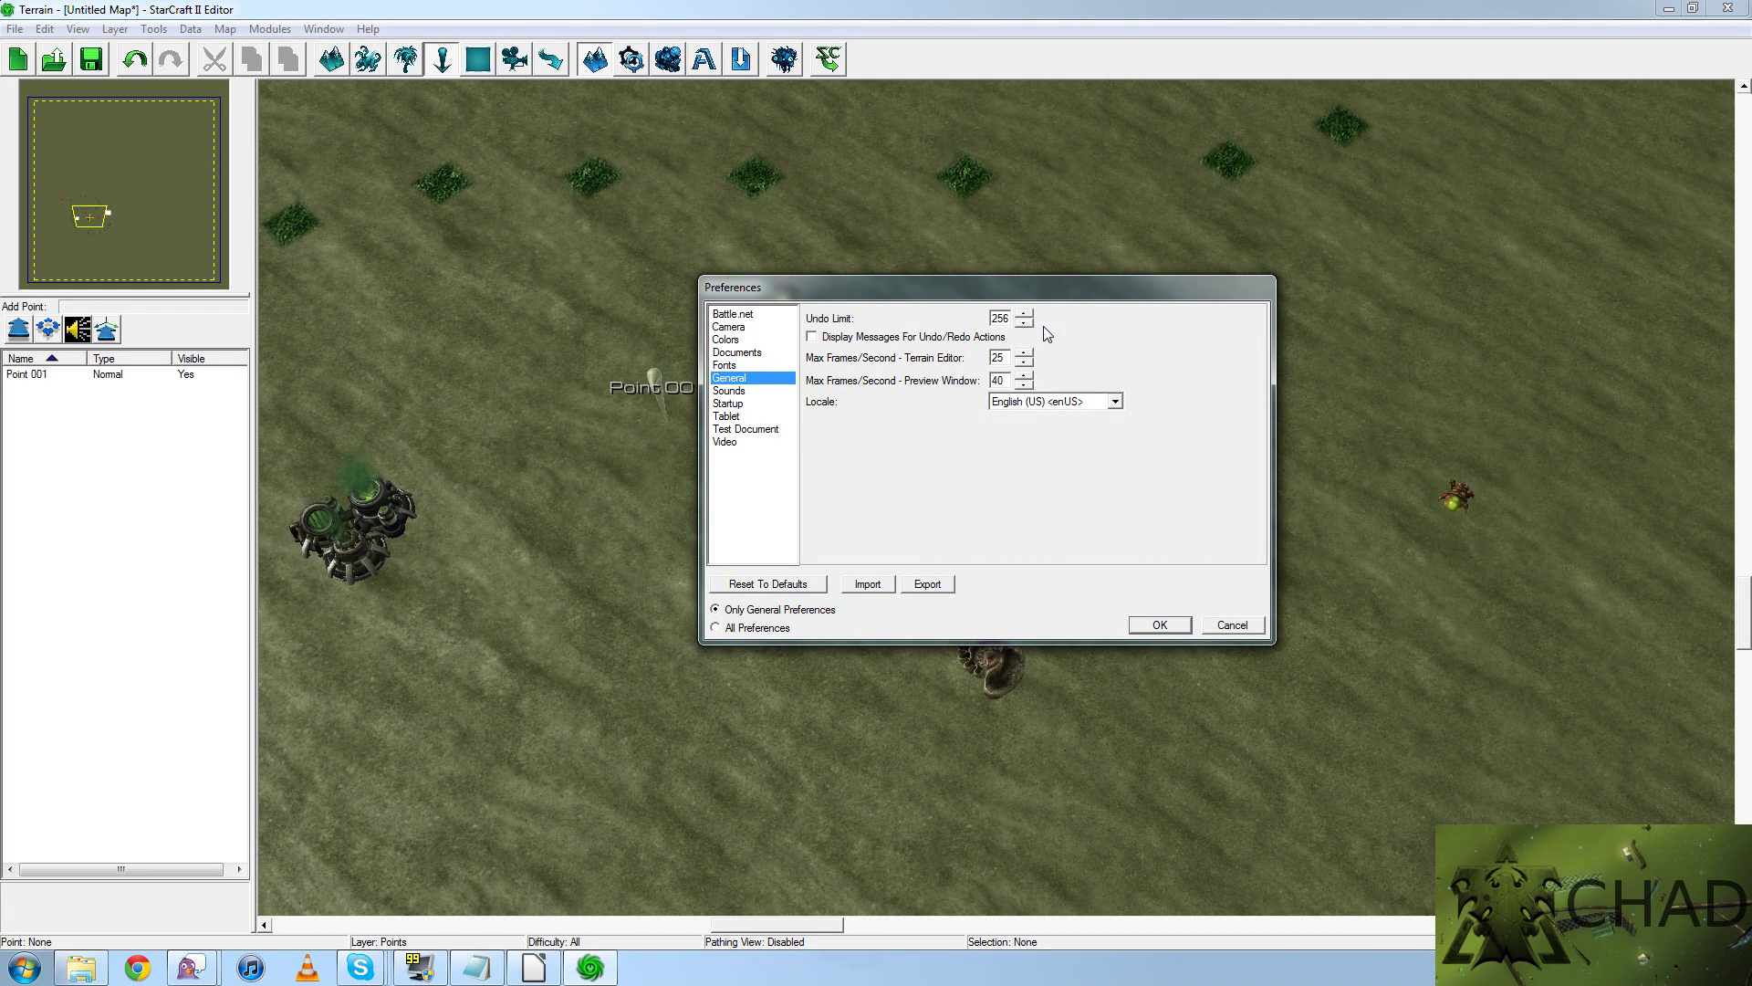
left_click(735, 392)
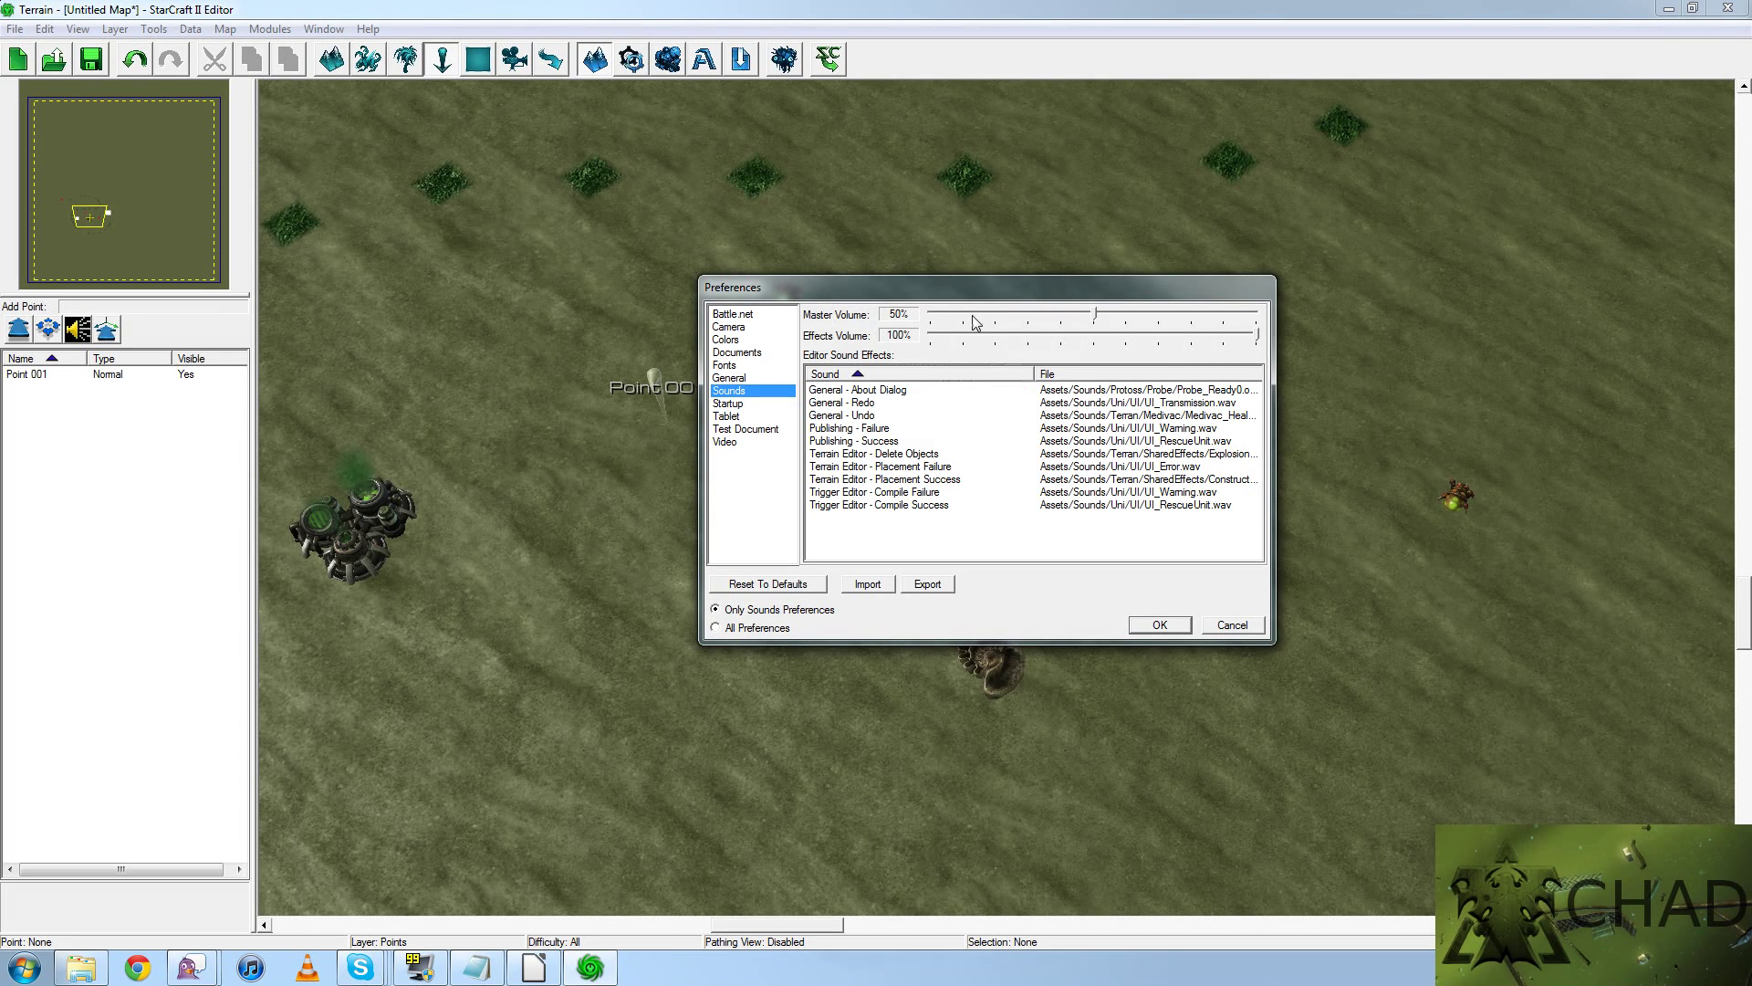
left_click(740, 408)
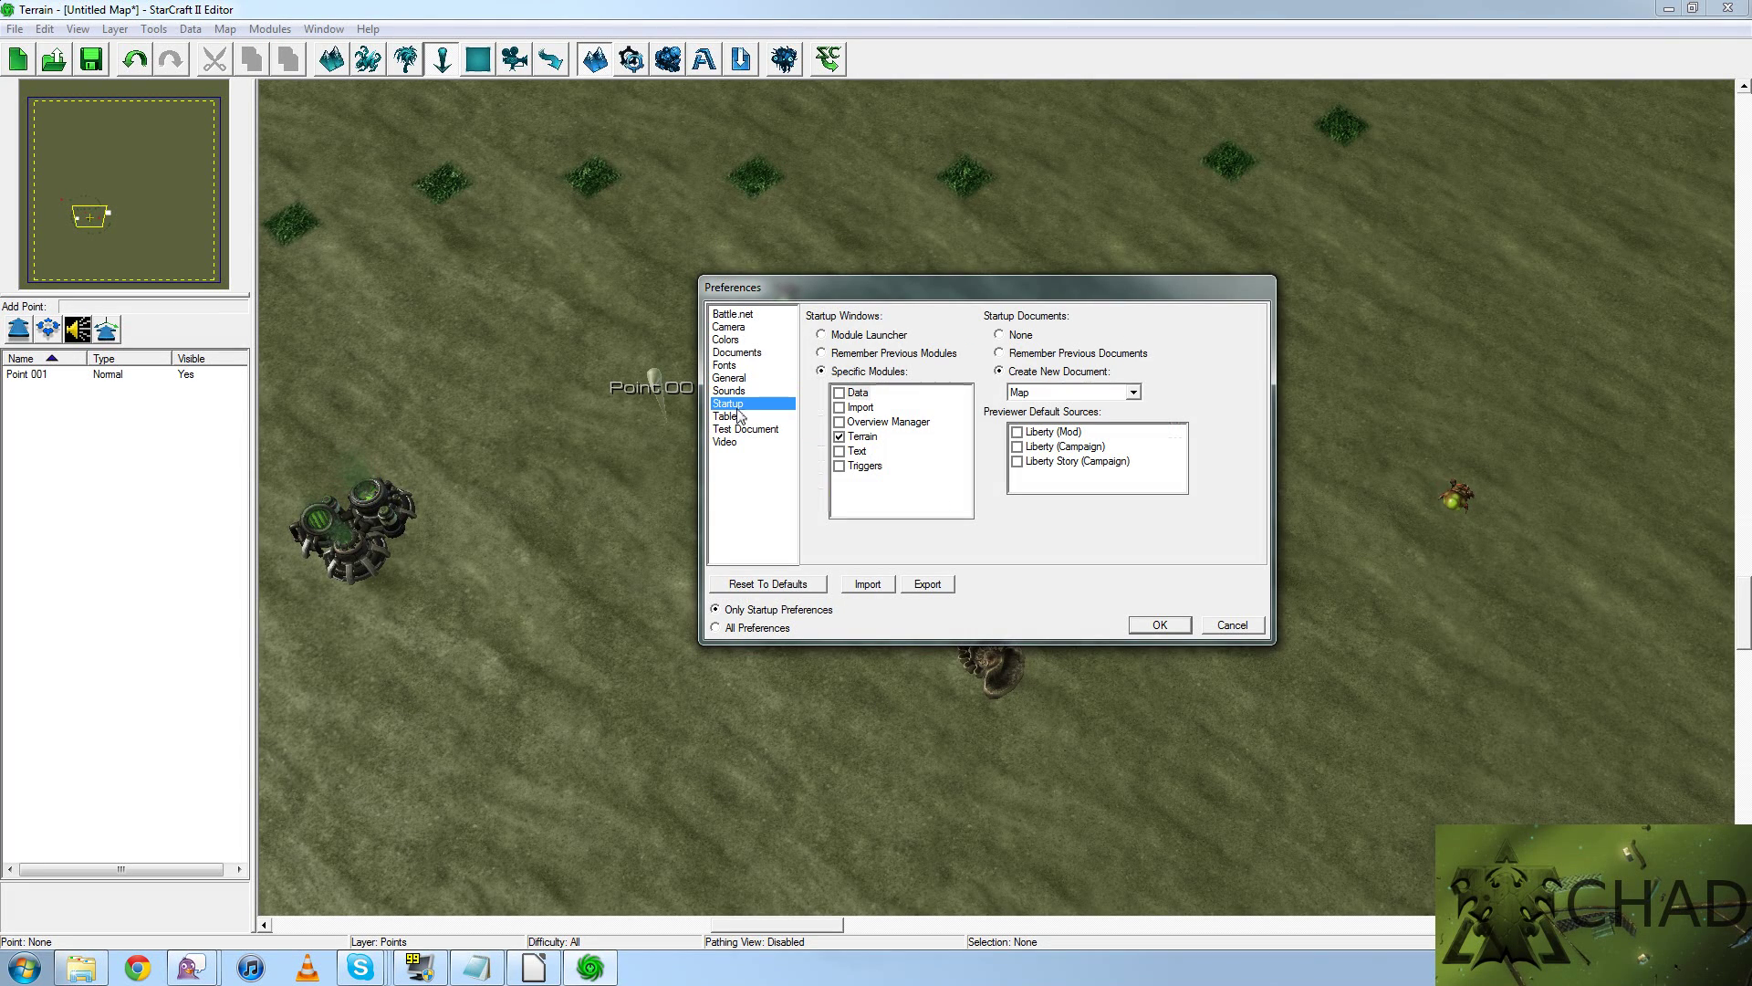
left_click(739, 417)
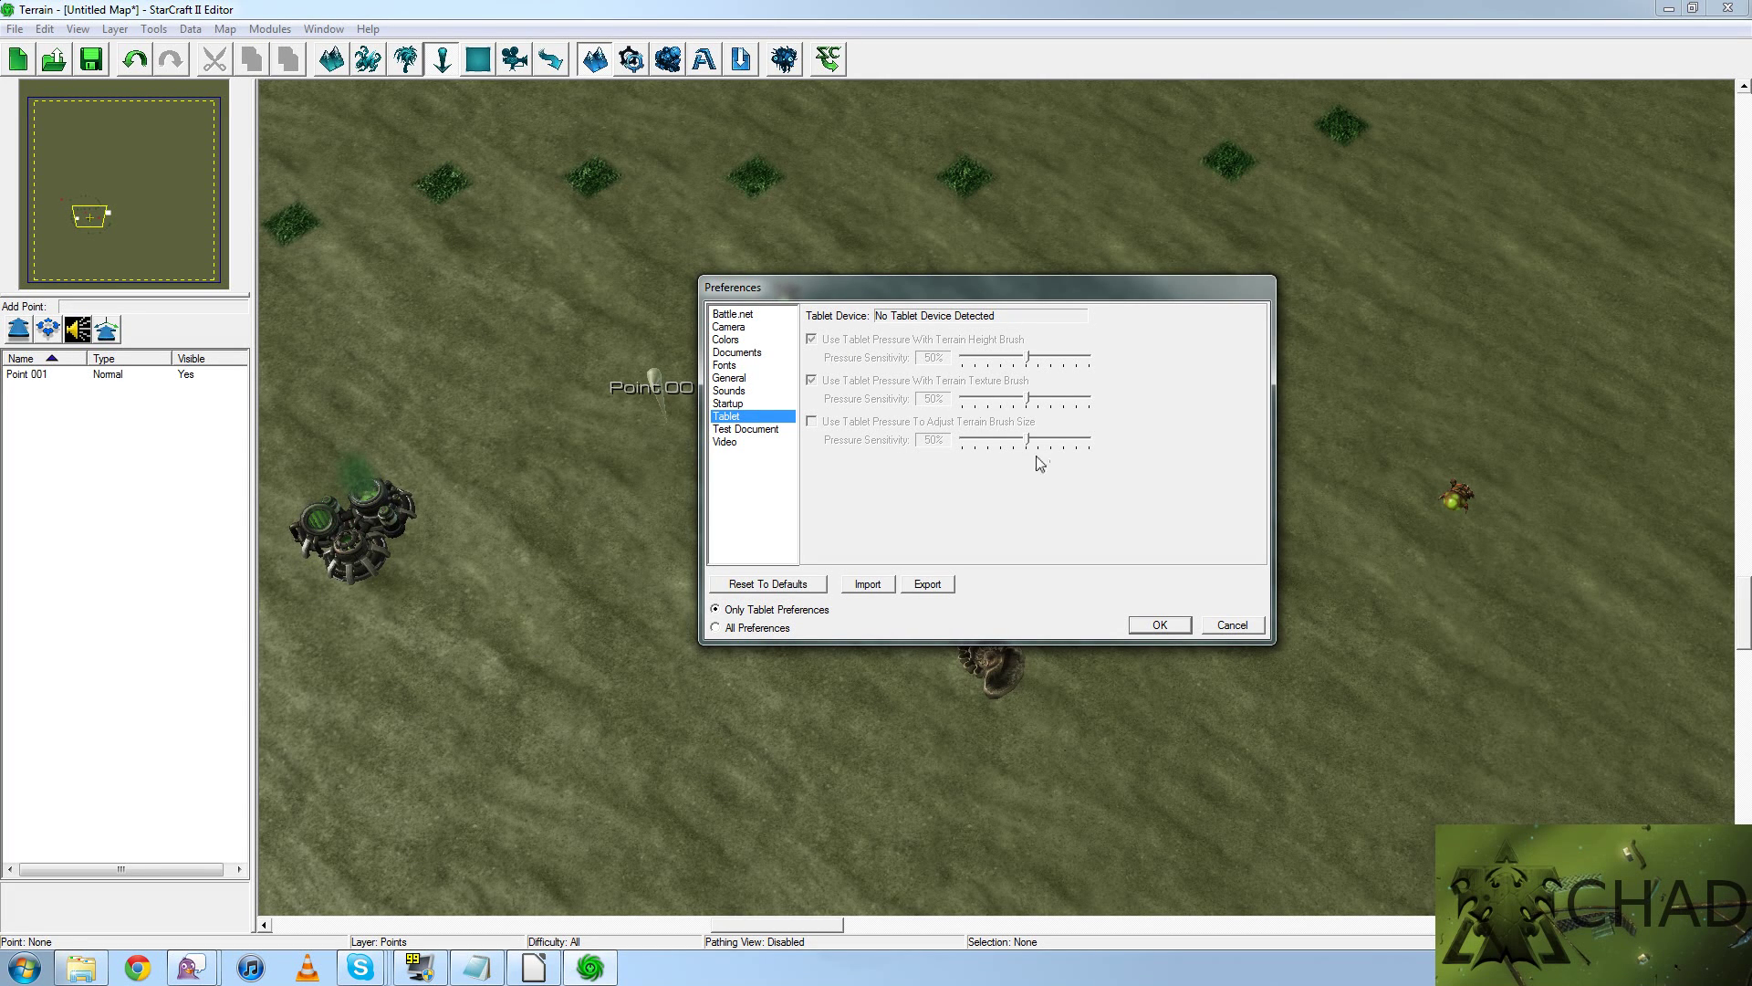
left_click(761, 430)
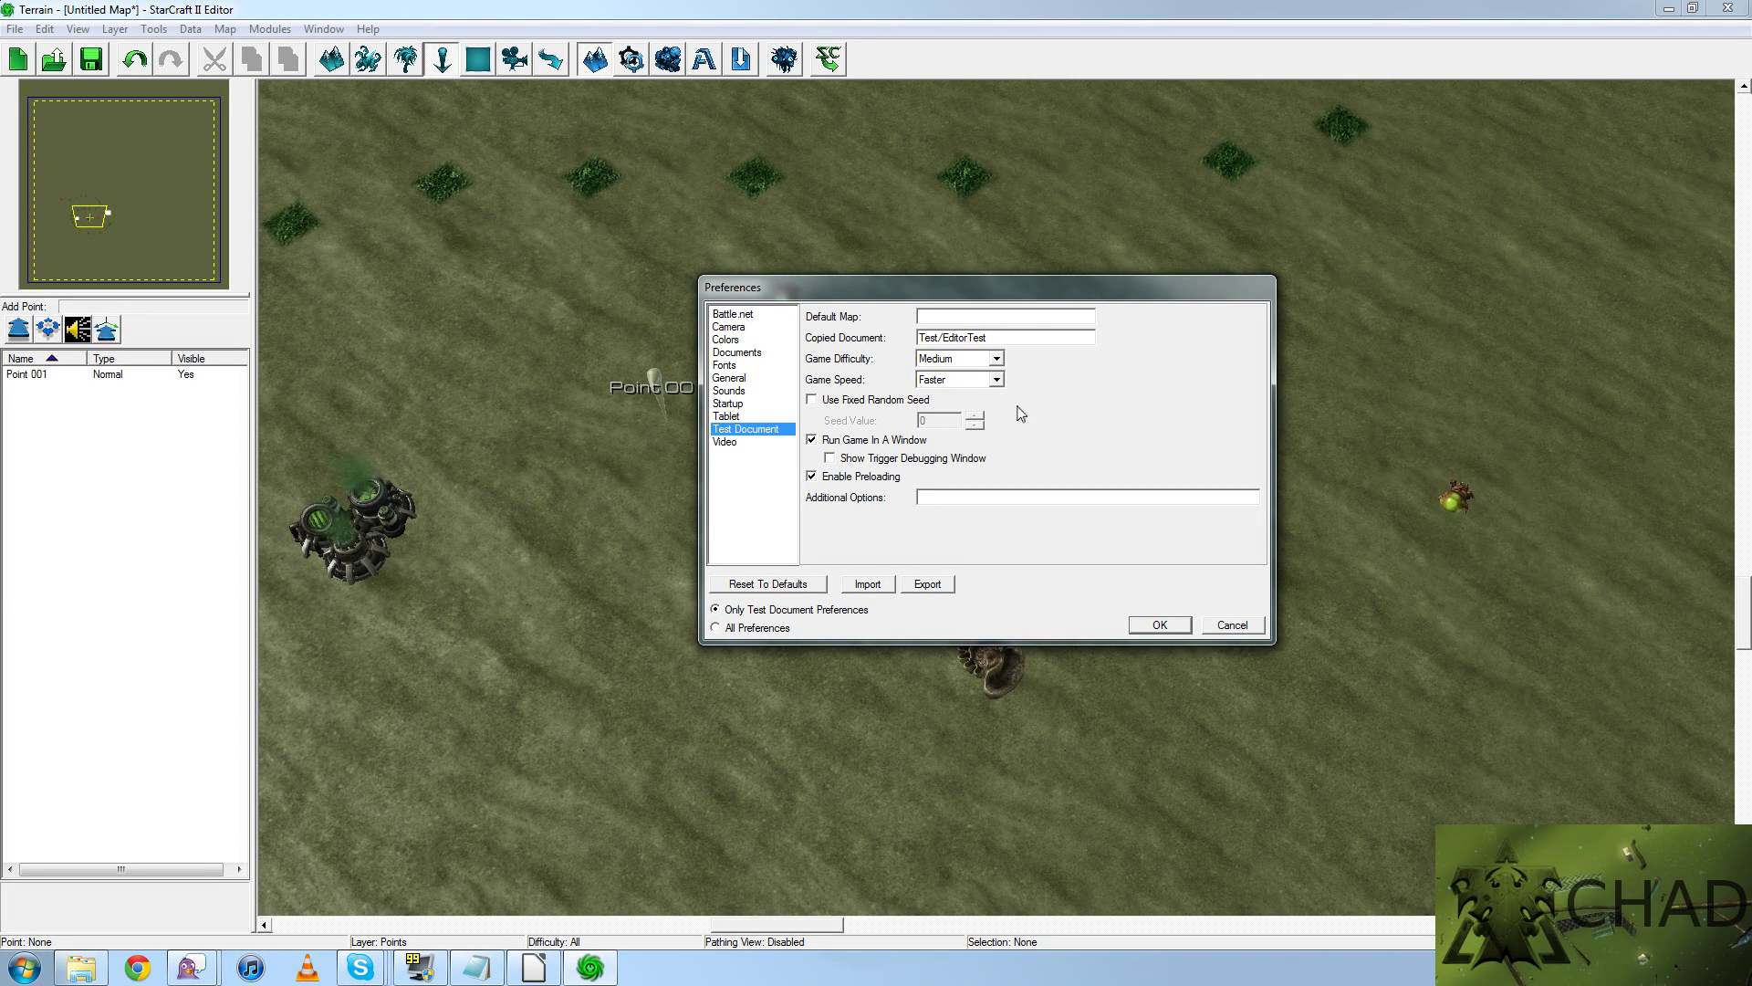
Leave the test Game Speed at Faster and view the Video quality preferences
left_click(996, 380)
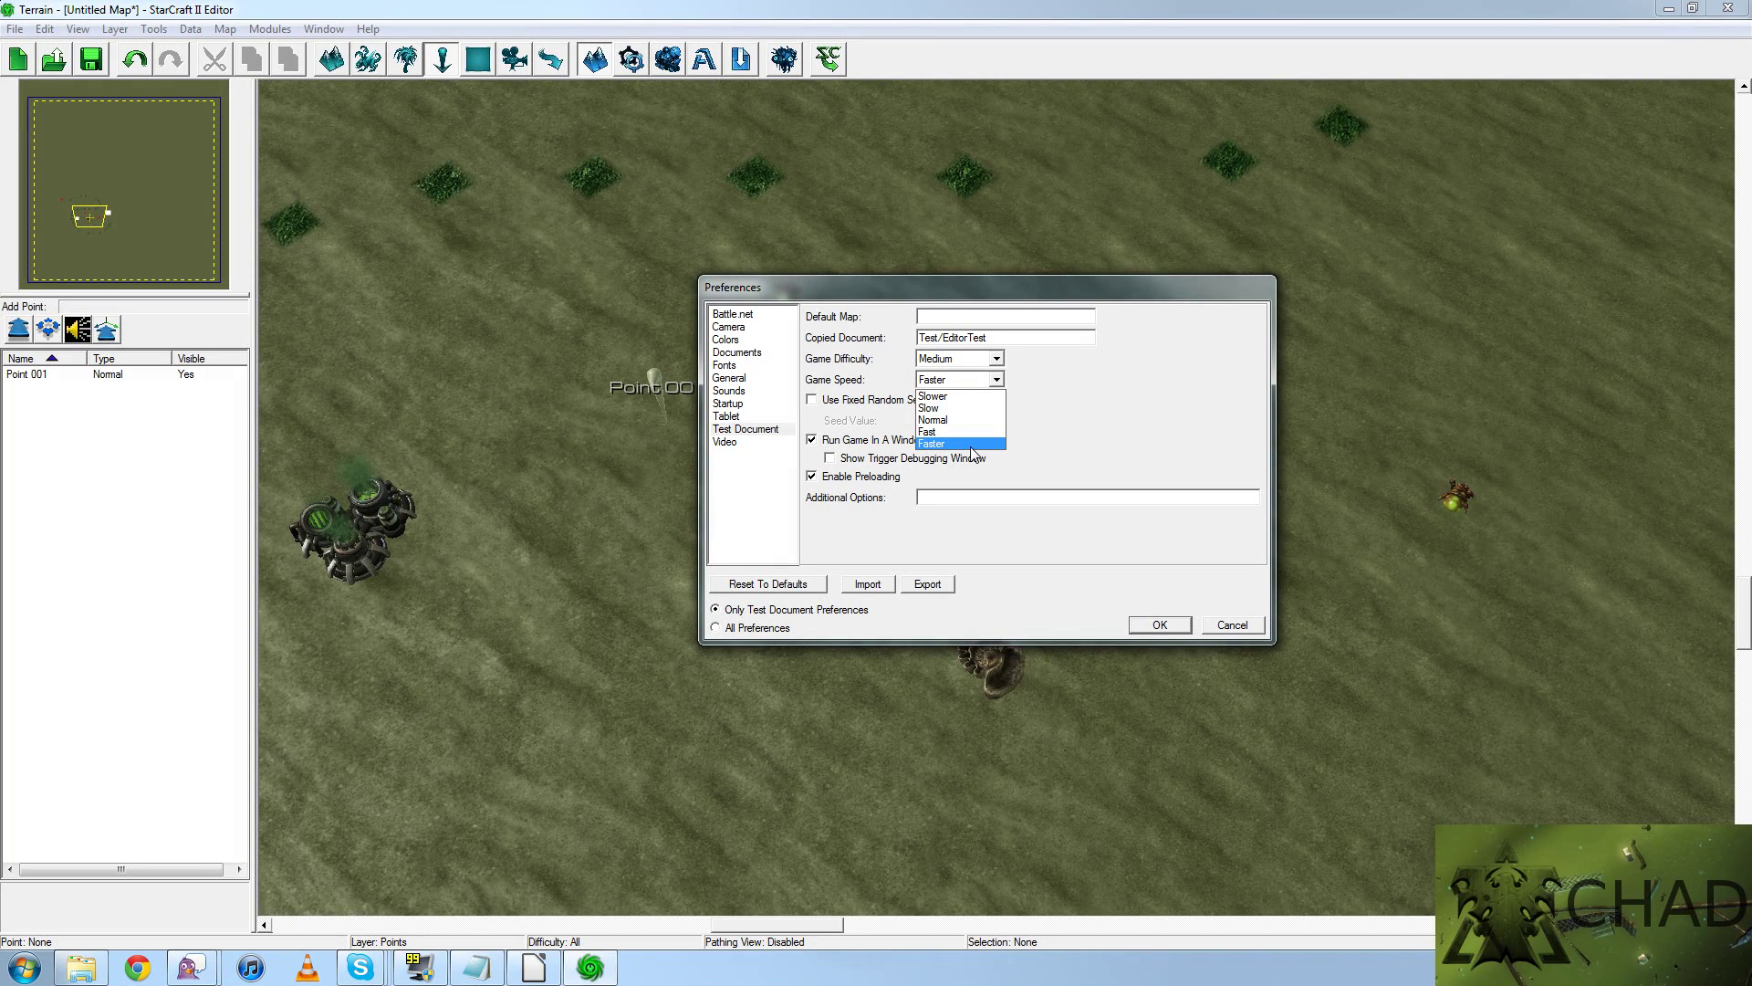
left_click(980, 380)
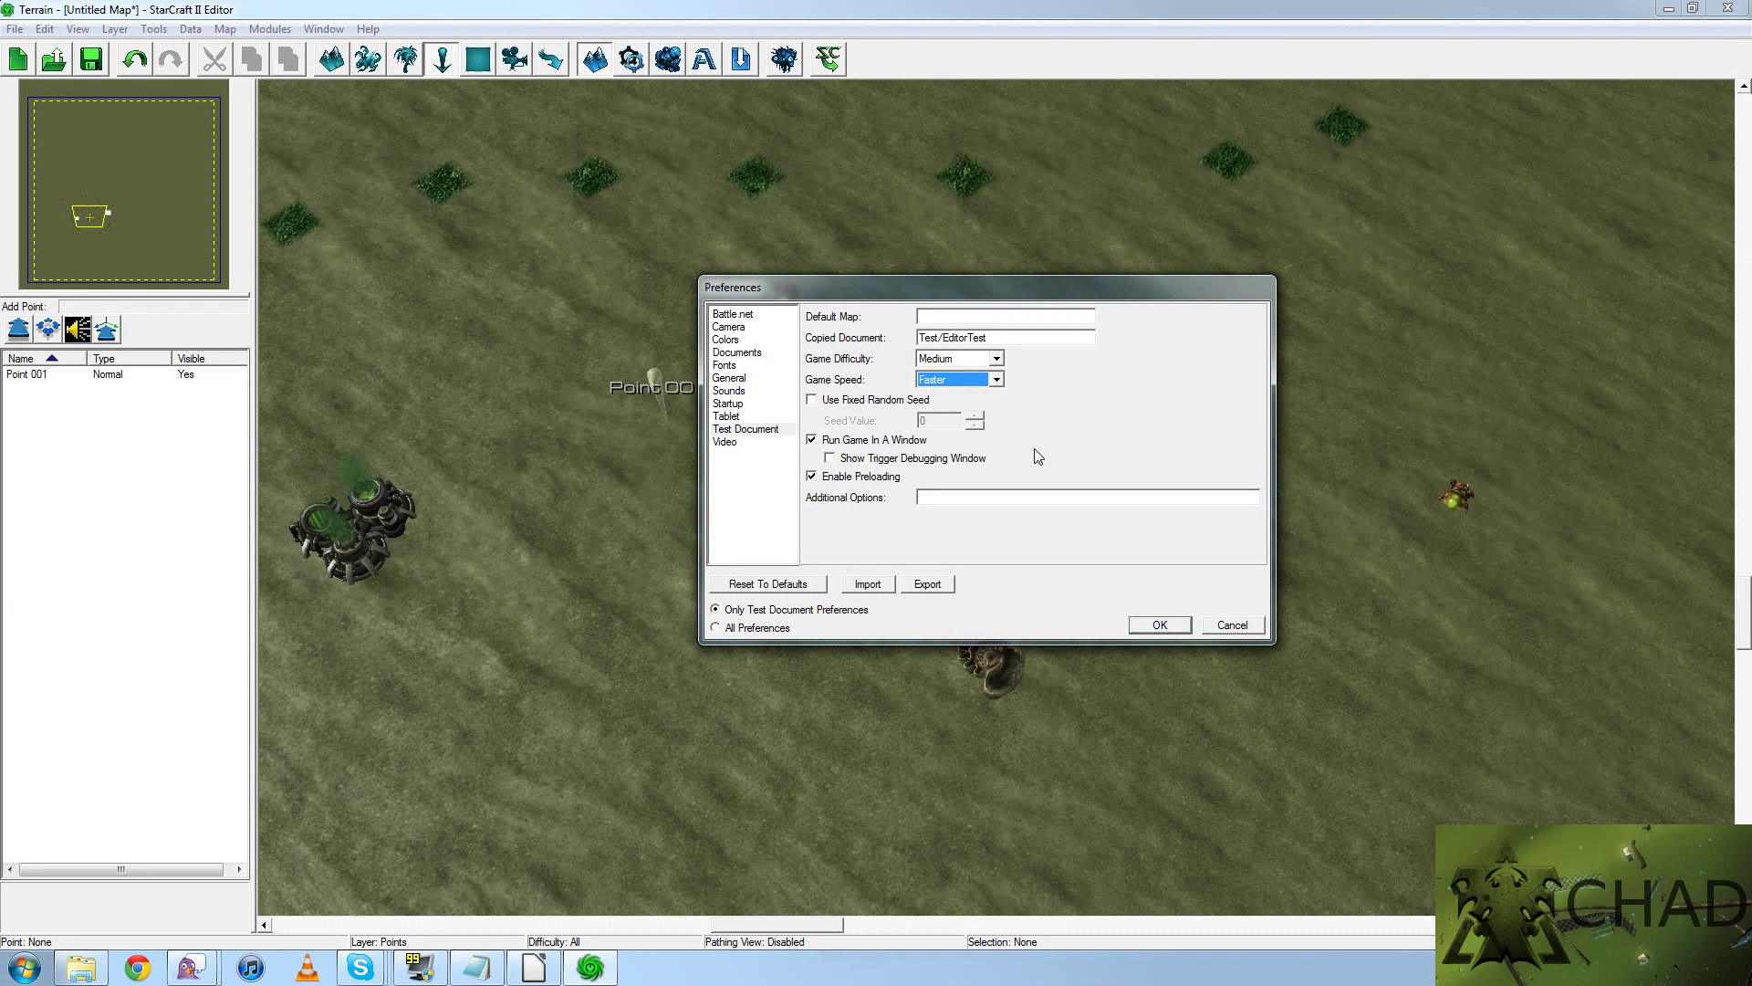
left_click(744, 442)
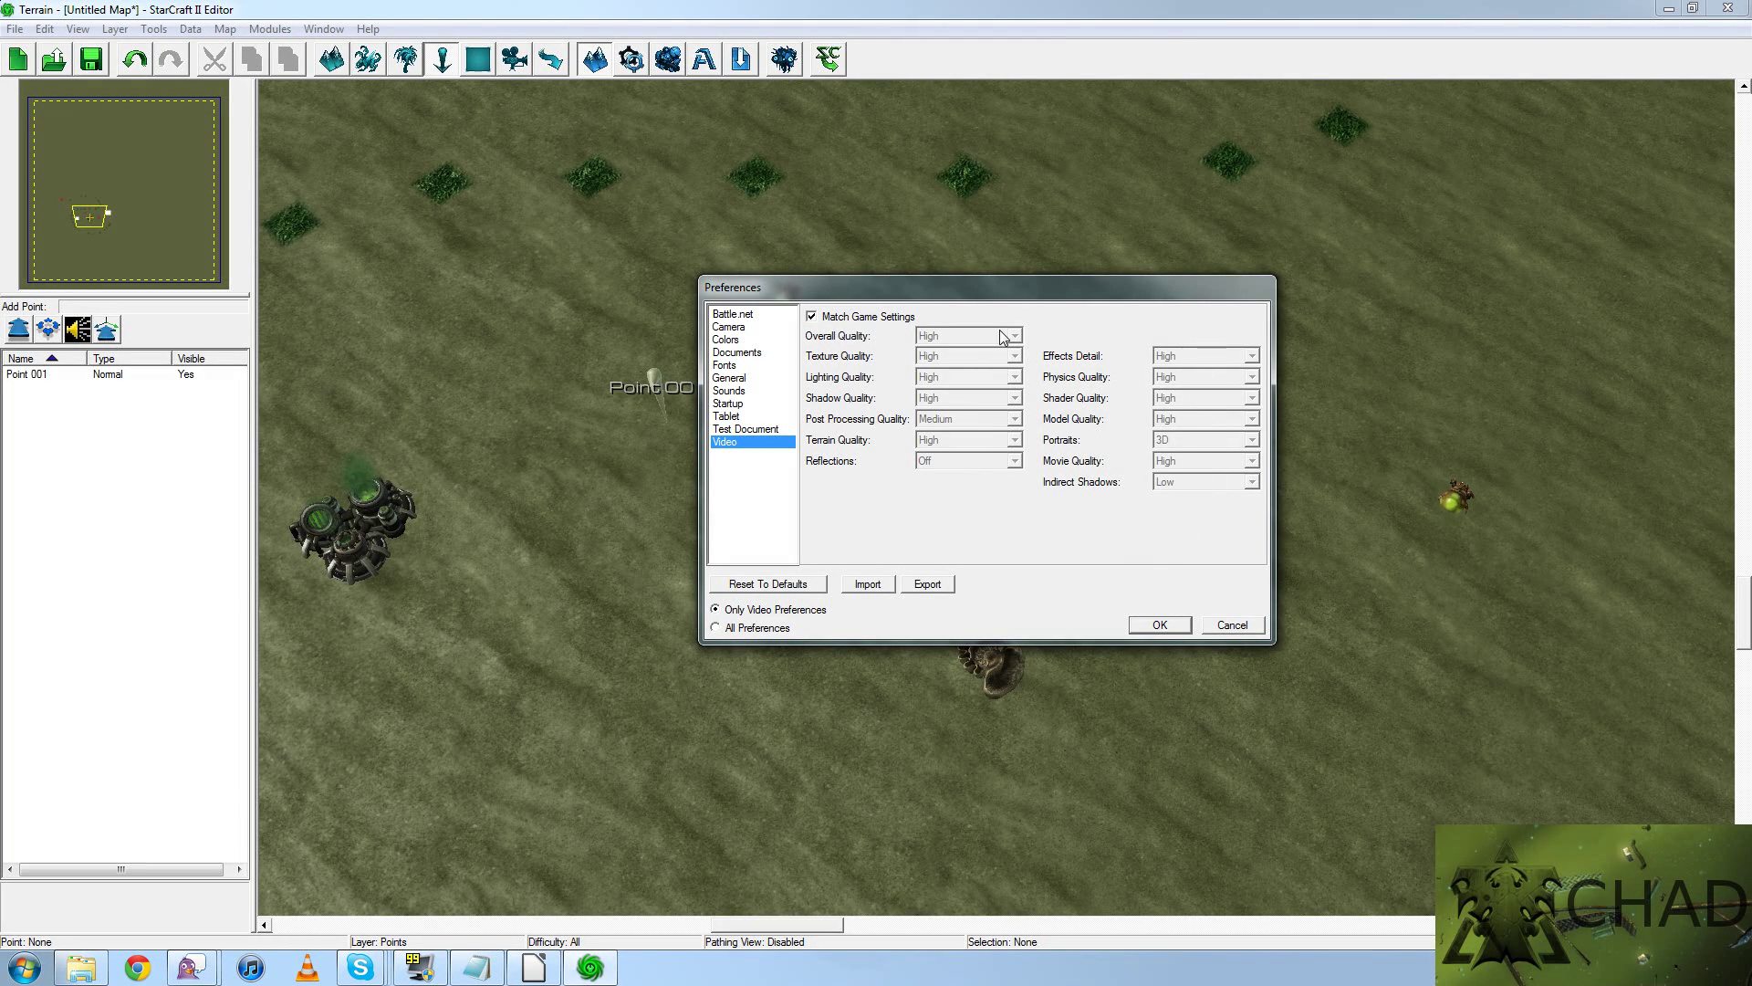
Confirm the Preferences dialog with OK to return to the map
left_click(1168, 630)
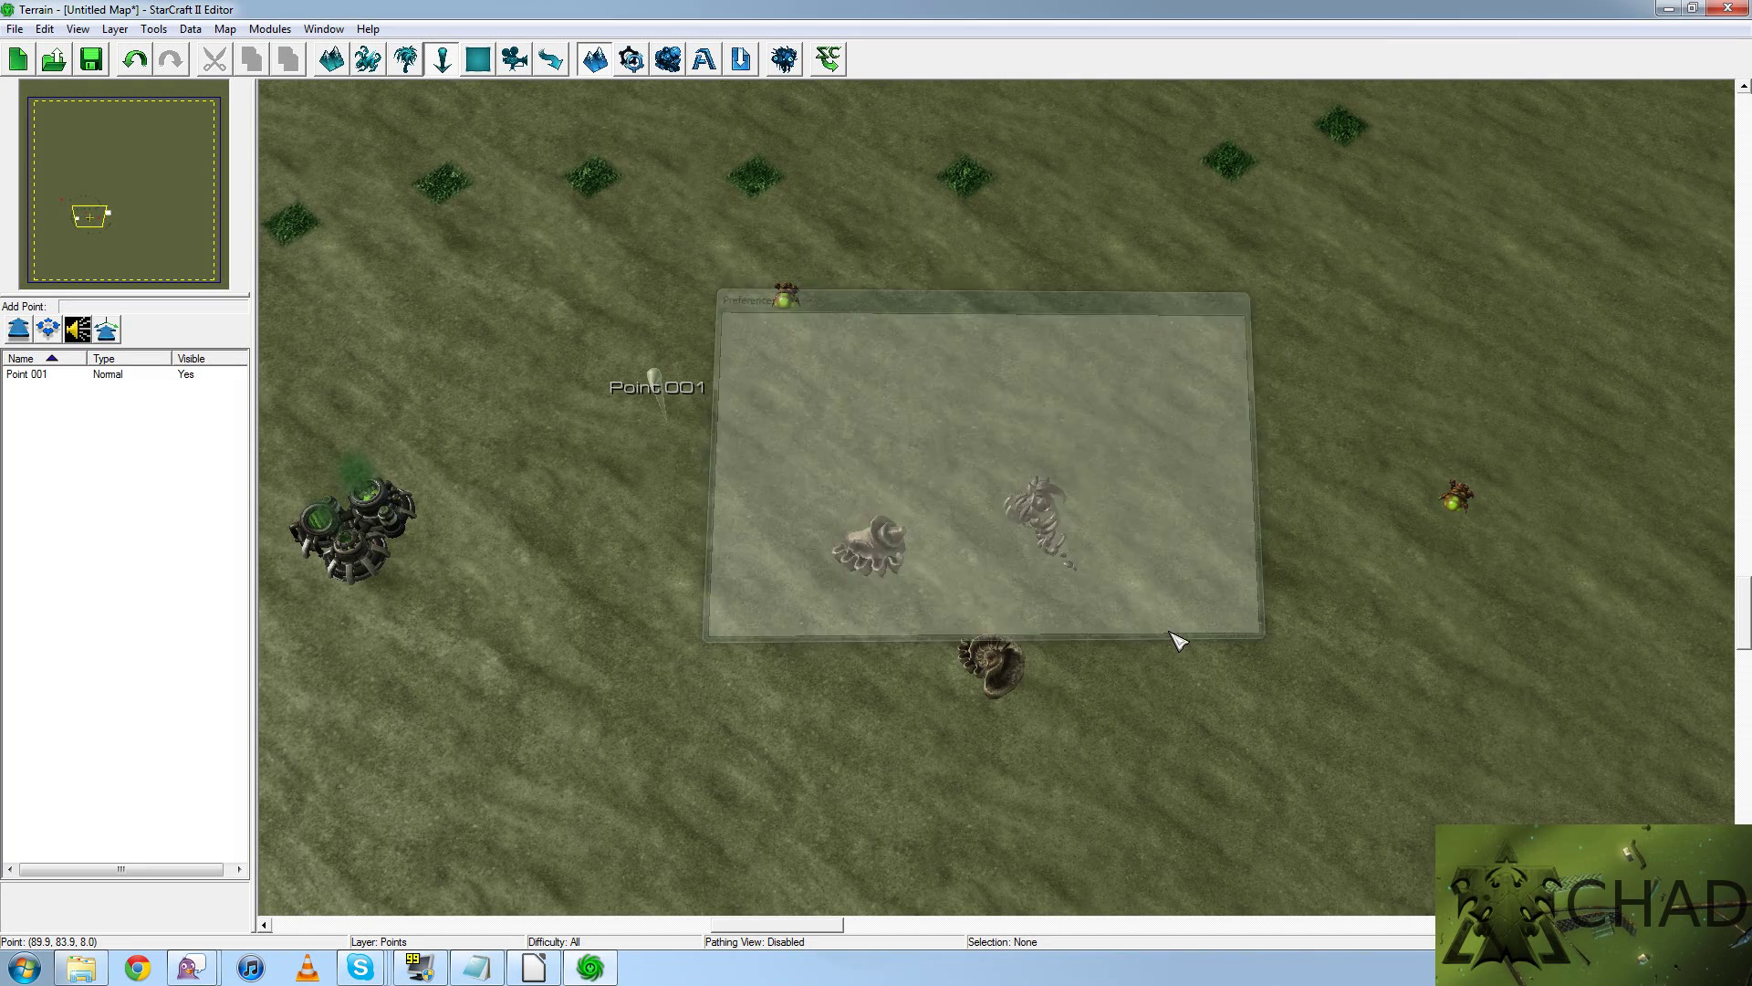